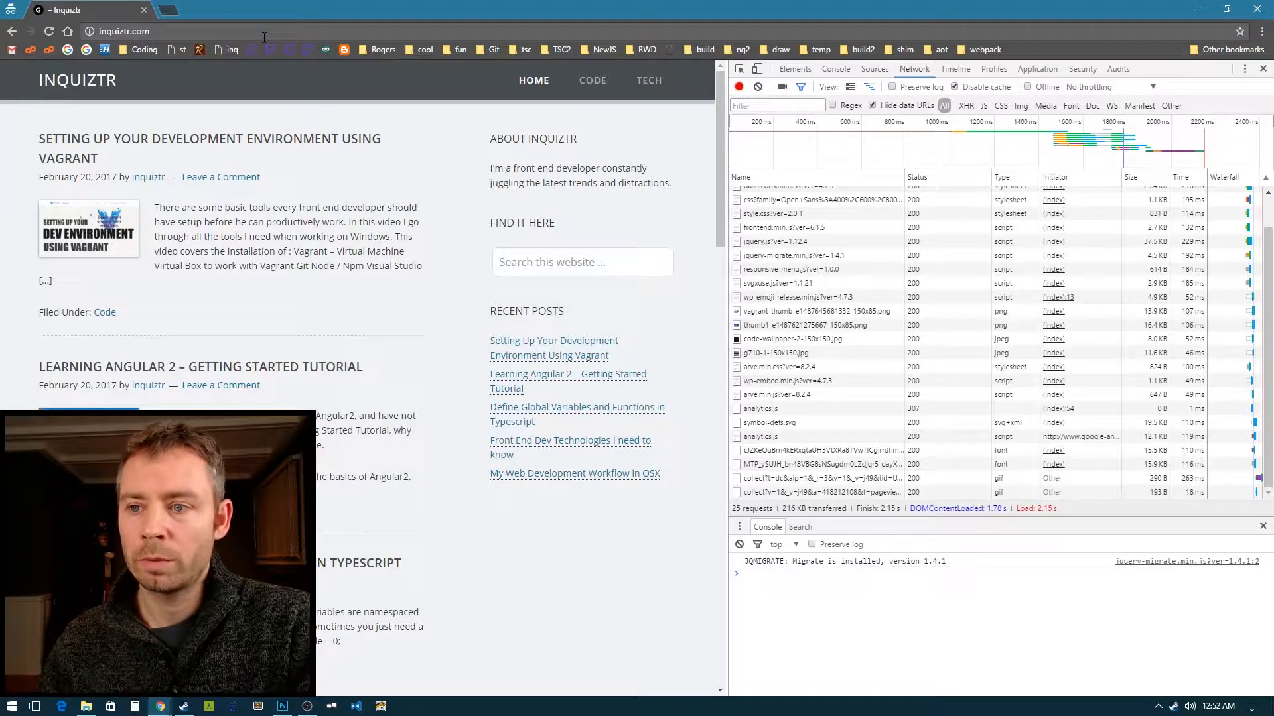
Step: Inspect the load timing of the inquiztr.com document request in the network log
{"action": "scroll", "coordinate": [909, 385], "scroll_direction": "up", "scroll_amount": 3}
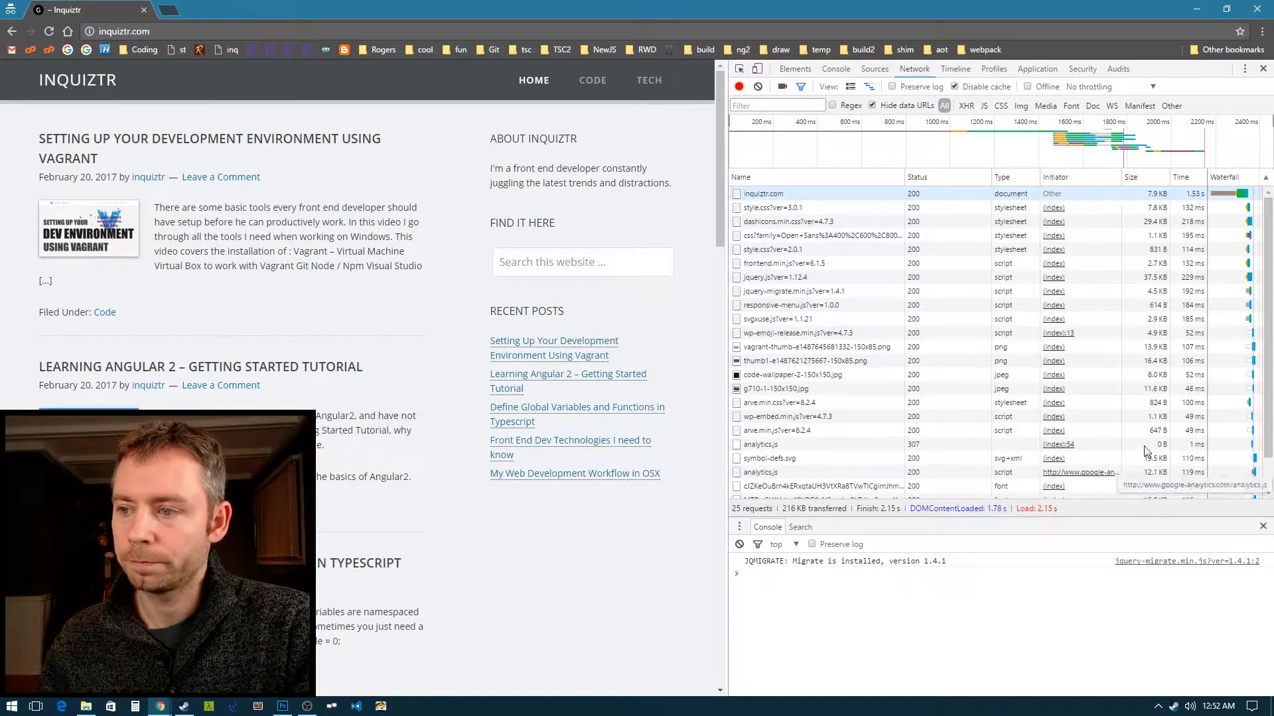
{"action": "mouse_move", "coordinate": [1240, 197]}
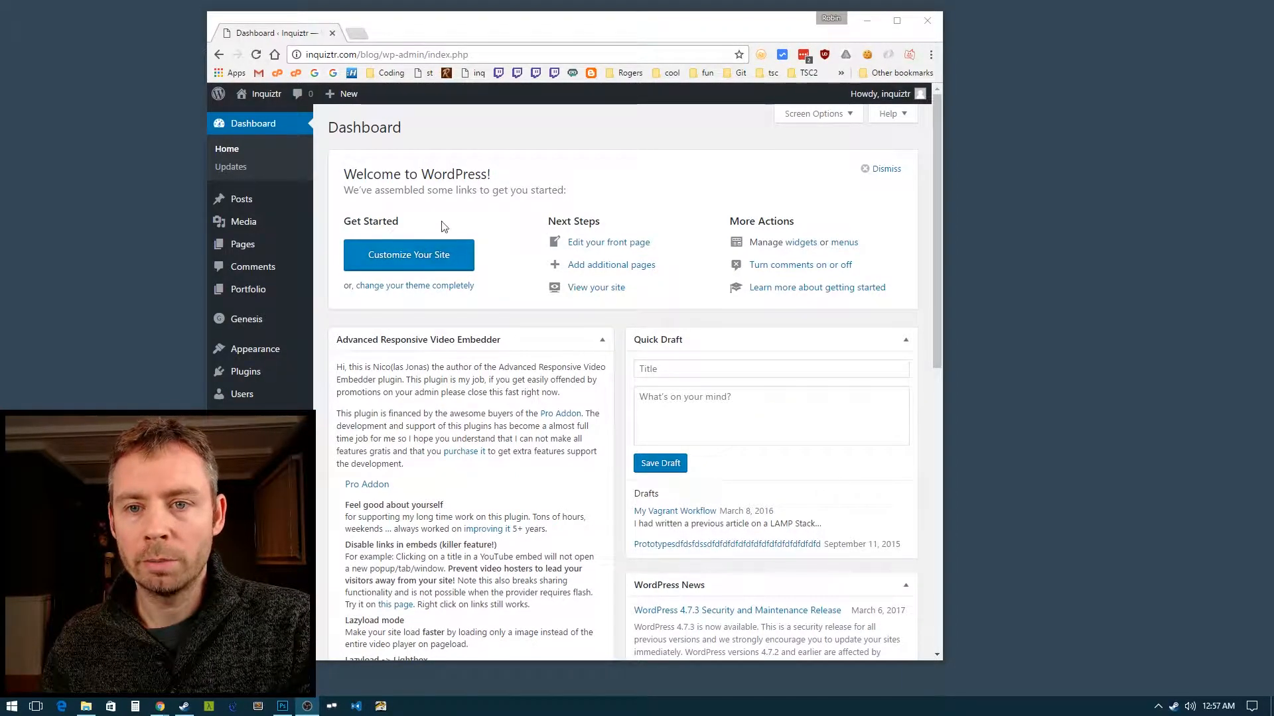
Step: Open the site's installed plugins list and check it for WP Super Cache
{"action": "left_click", "coordinate": [265, 372]}
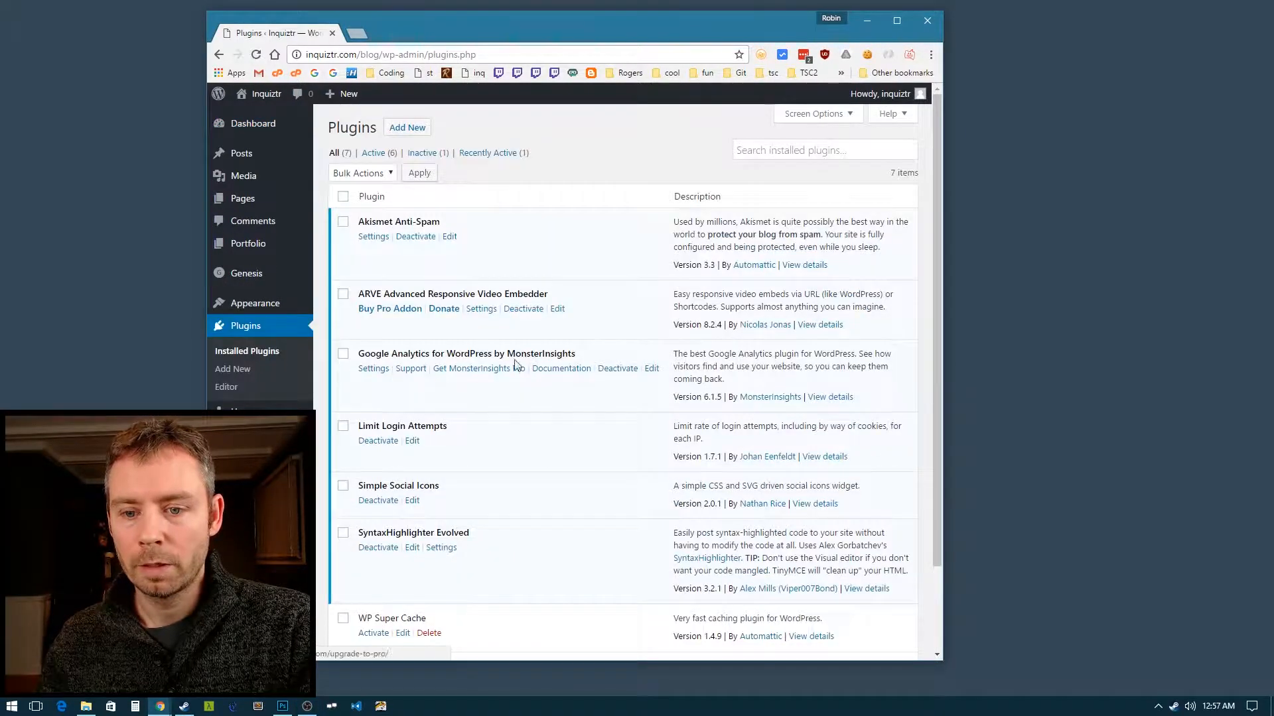
{"action": "scroll", "coordinate": [488, 332], "scroll_direction": "down", "scroll_amount": 3}
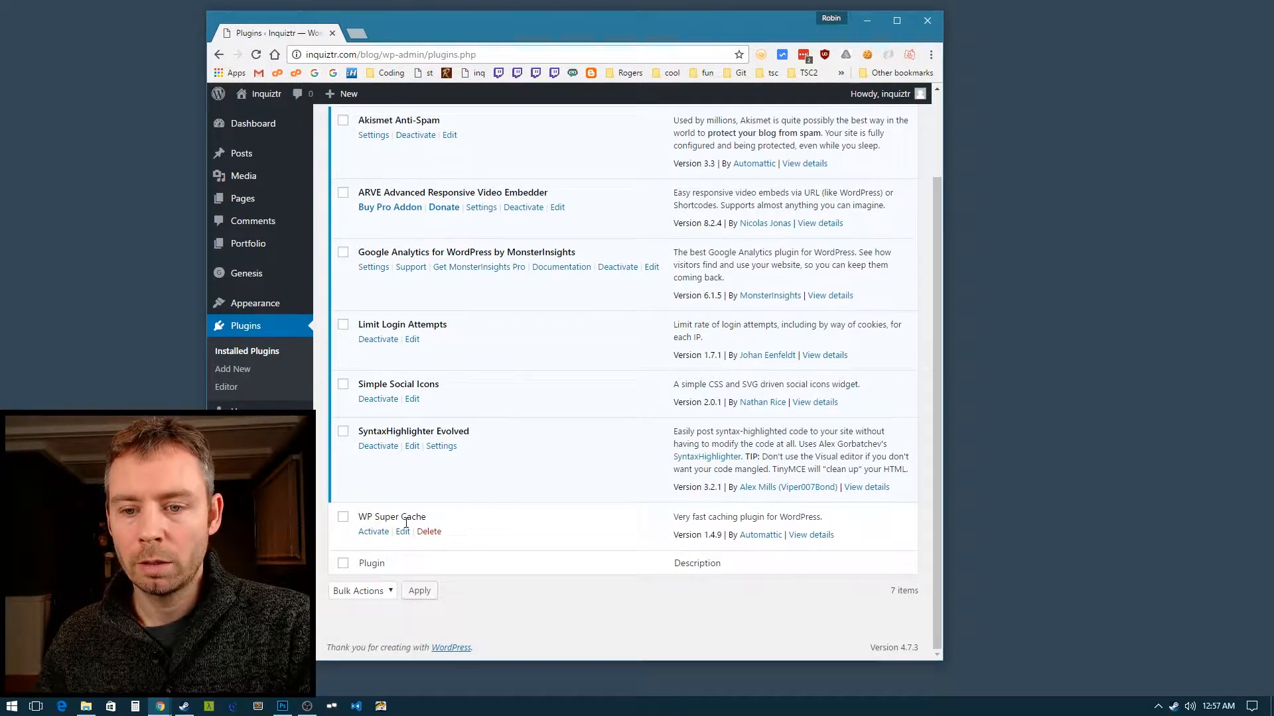
{"action": "scroll", "coordinate": [406, 524], "scroll_direction": "up", "scroll_amount": 3}
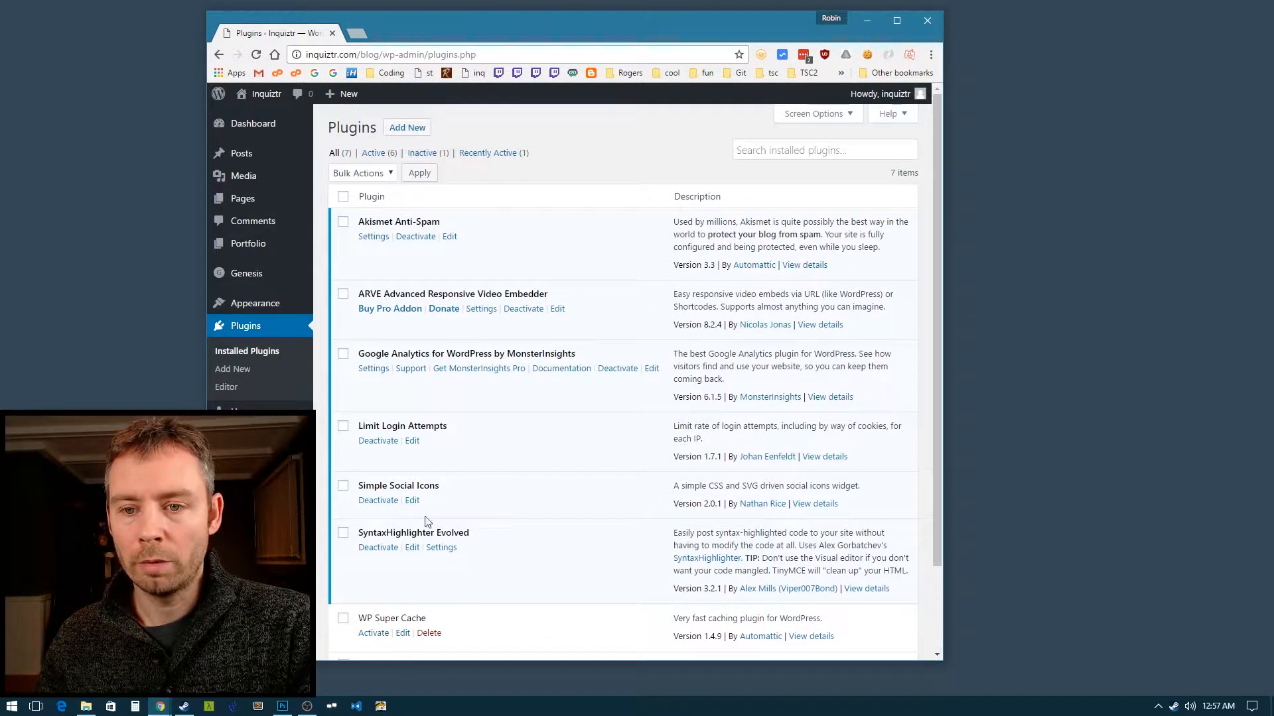
Step: Search the plugin directory for "super cache" from the page for adding new plugins
{"action": "left_click", "coordinate": [406, 129]}
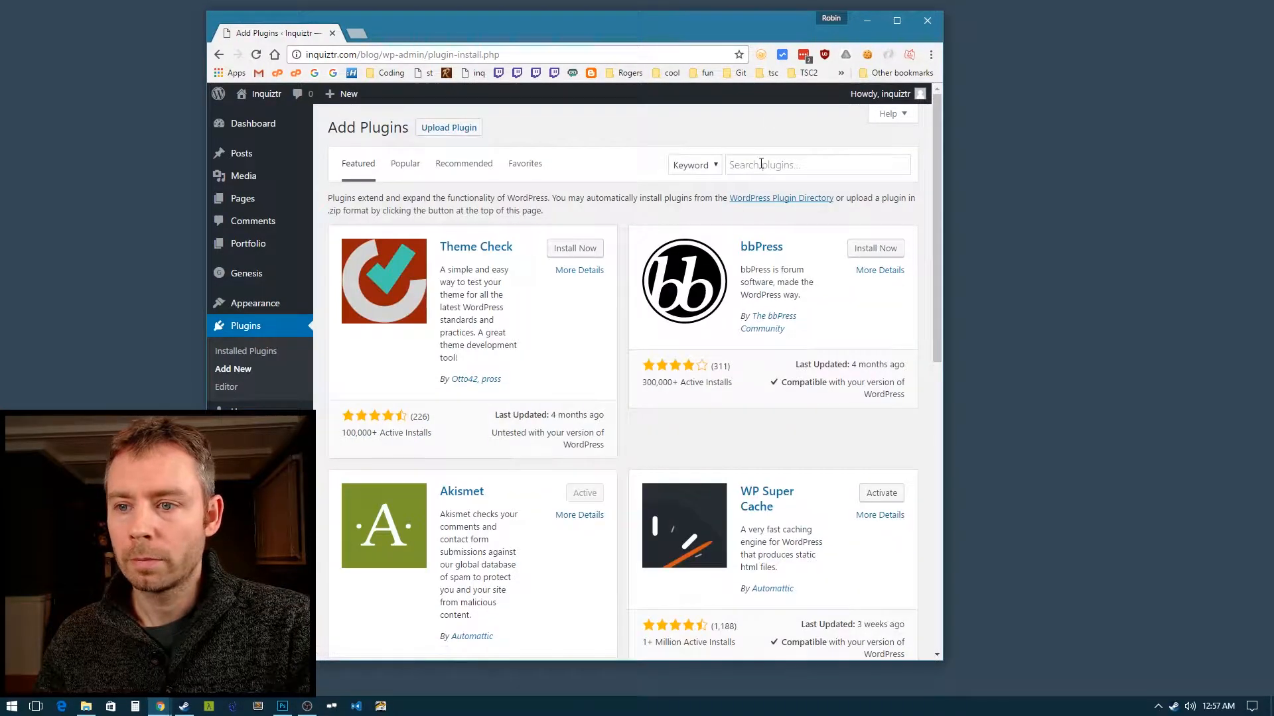
{"action": "left_click", "coordinate": [773, 167]}
{"action": "type", "text": "super cache"}
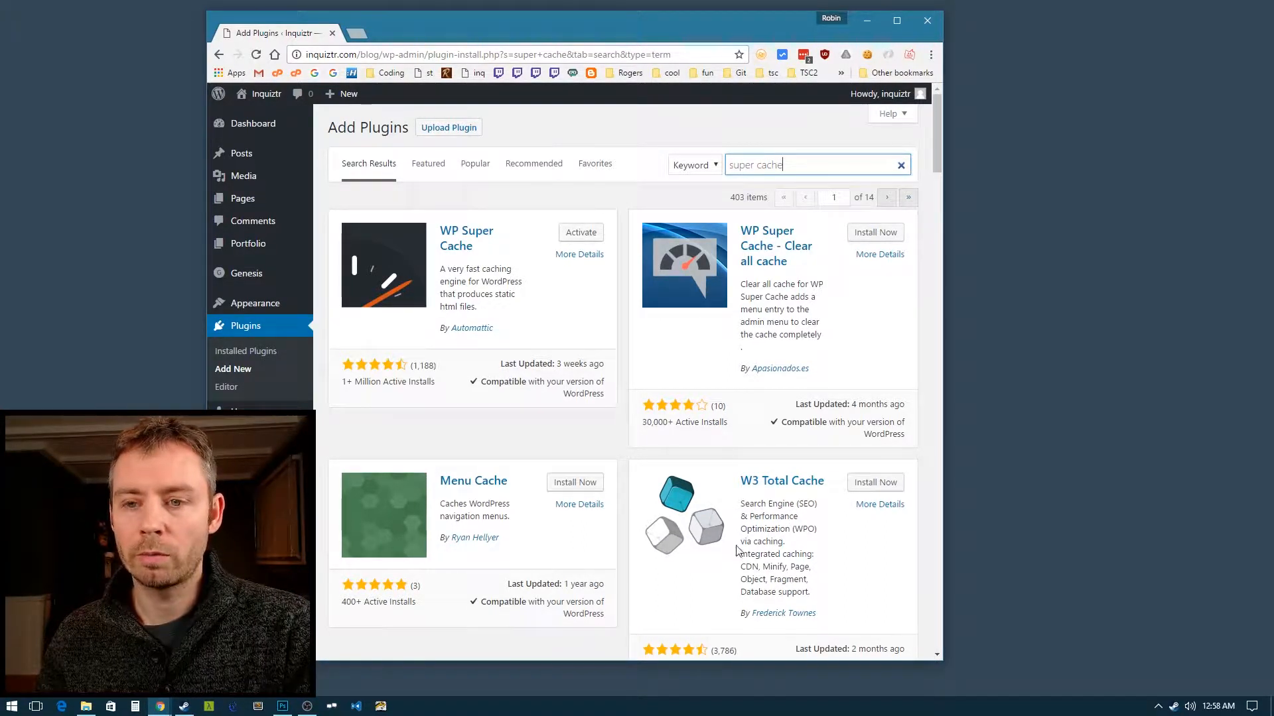
Step: Return to the installed plugins list and activate WP Super Cache
{"action": "left_click", "coordinate": [246, 326]}
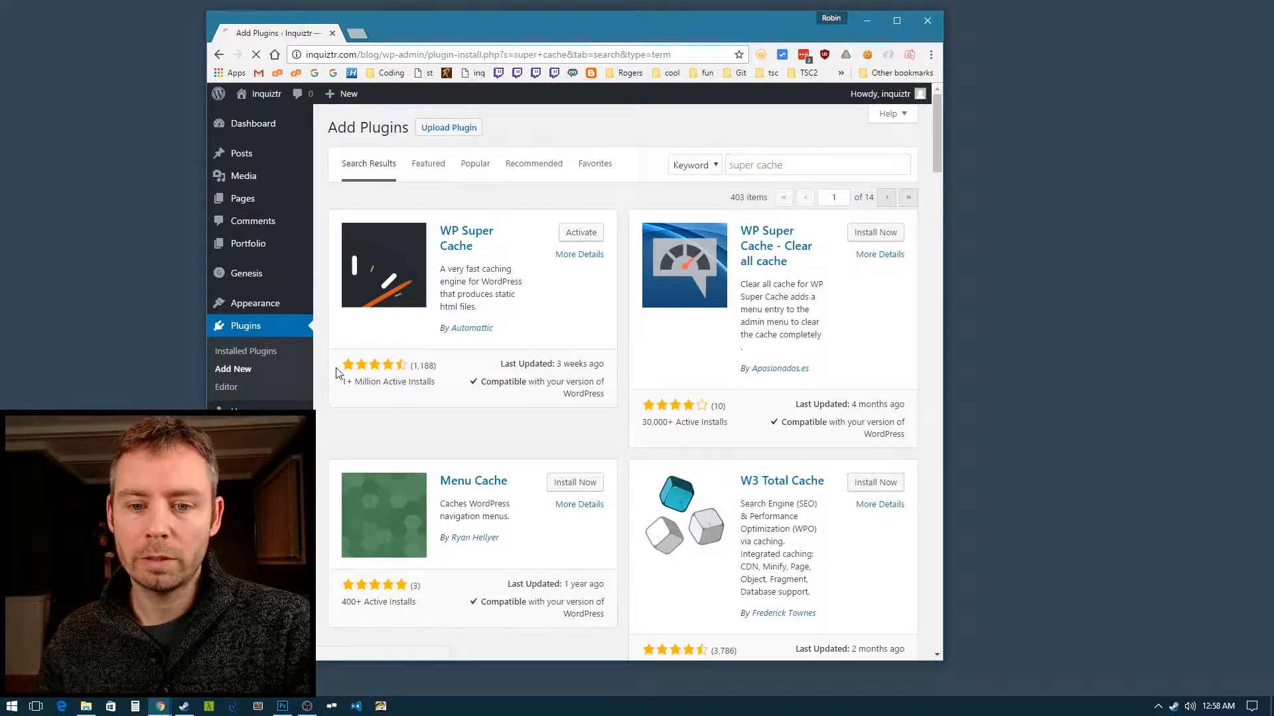
{"action": "scroll", "coordinate": [398, 371], "scroll_direction": "down", "scroll_amount": 3}
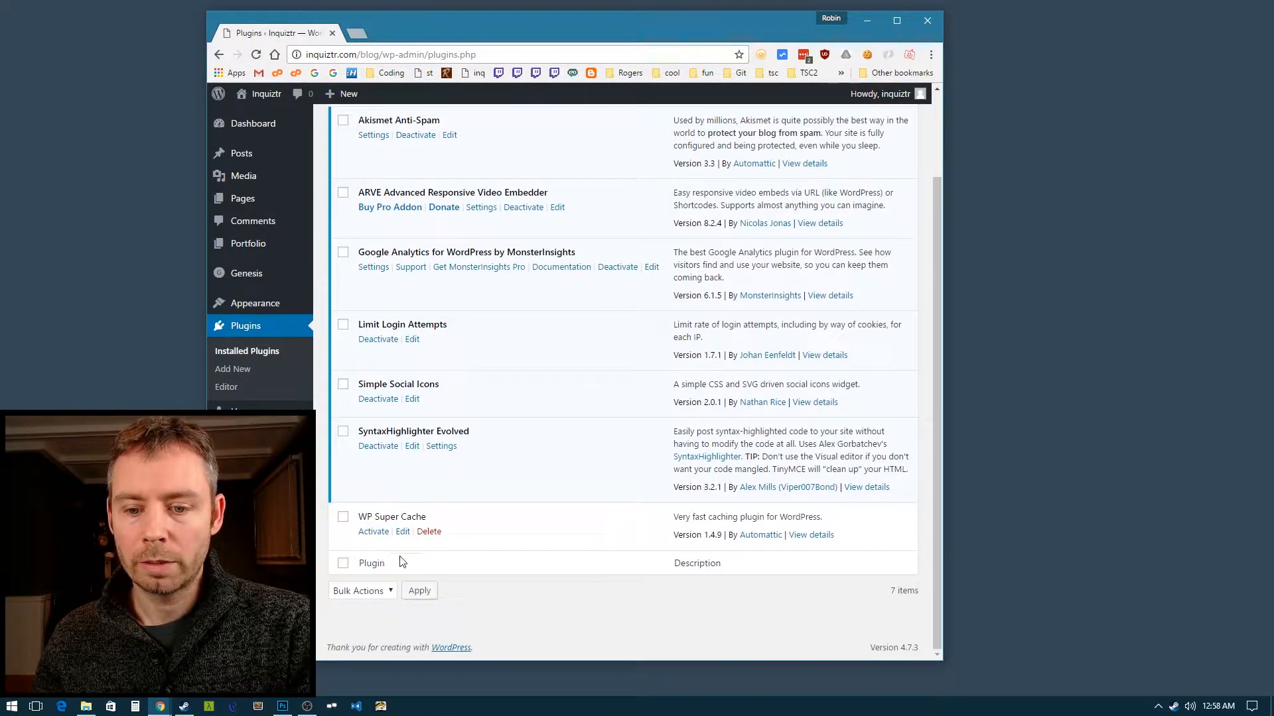
{"action": "left_click", "coordinate": [371, 536]}
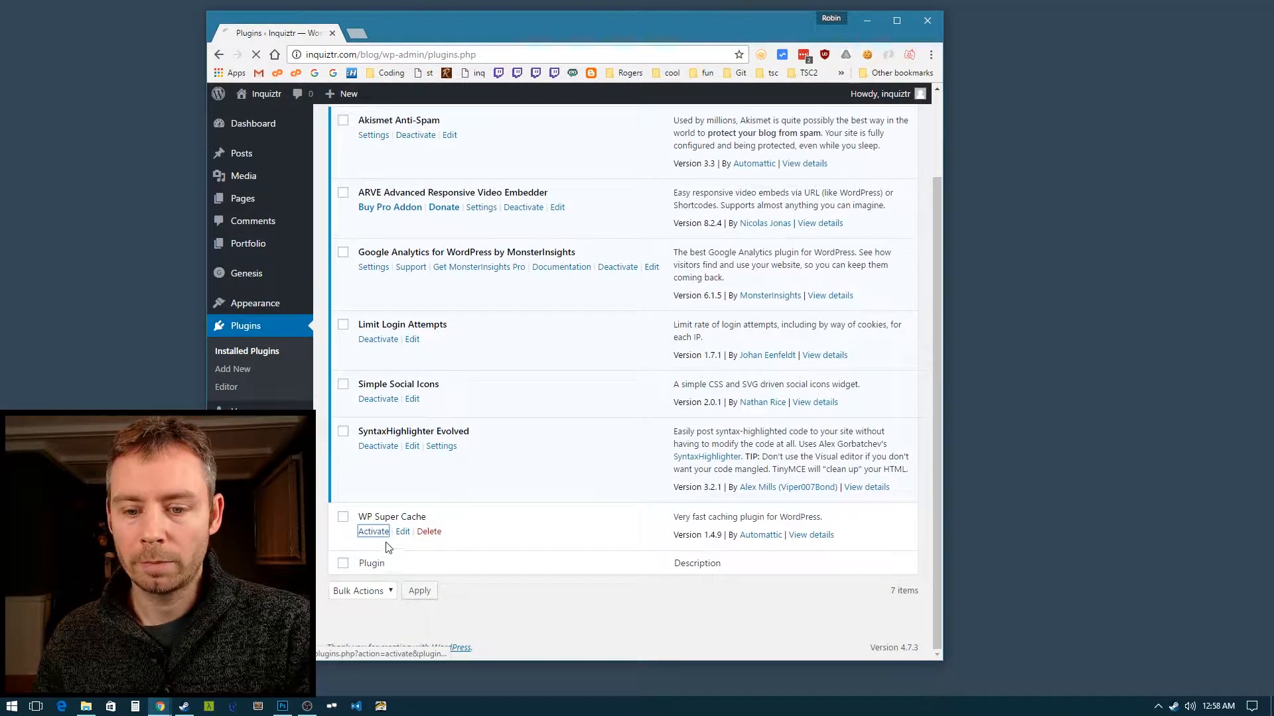
Step: Open the WP Super Cache settings and reload the page to clear the WP_CACHE notice
{"action": "scroll", "coordinate": [410, 601], "scroll_direction": "down", "scroll_amount": 3}
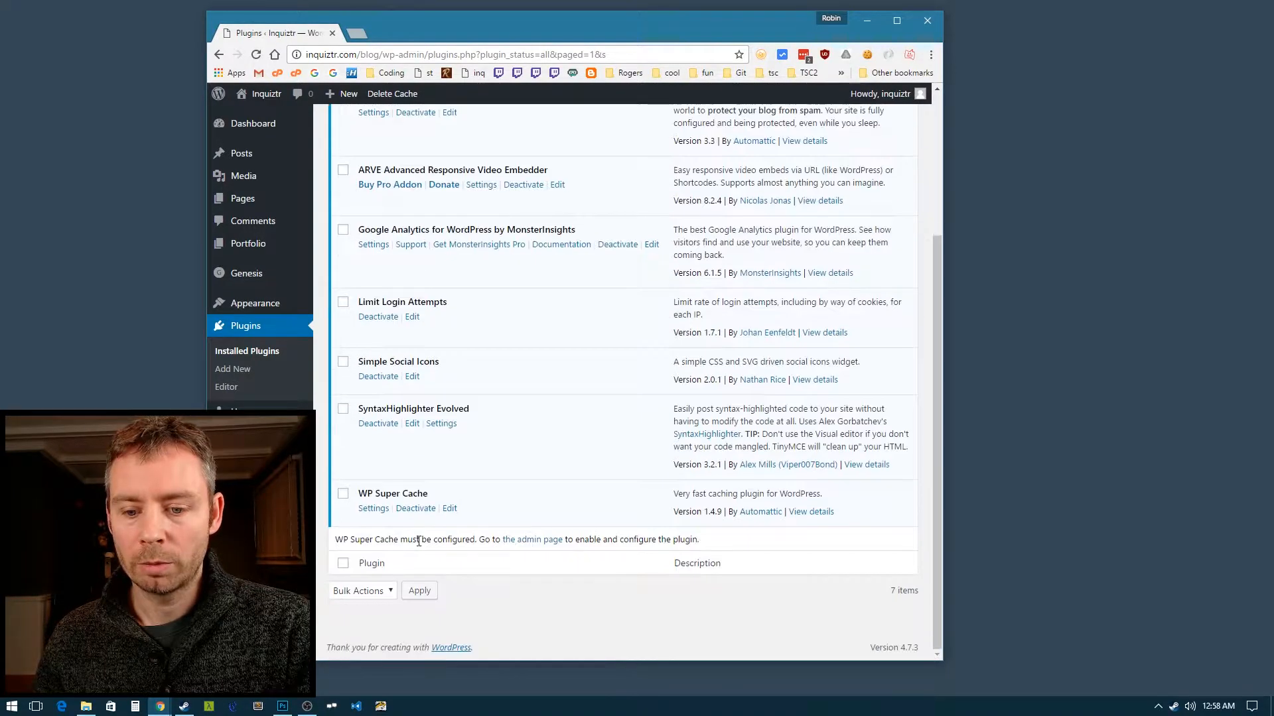
{"action": "left_click", "coordinate": [374, 509]}
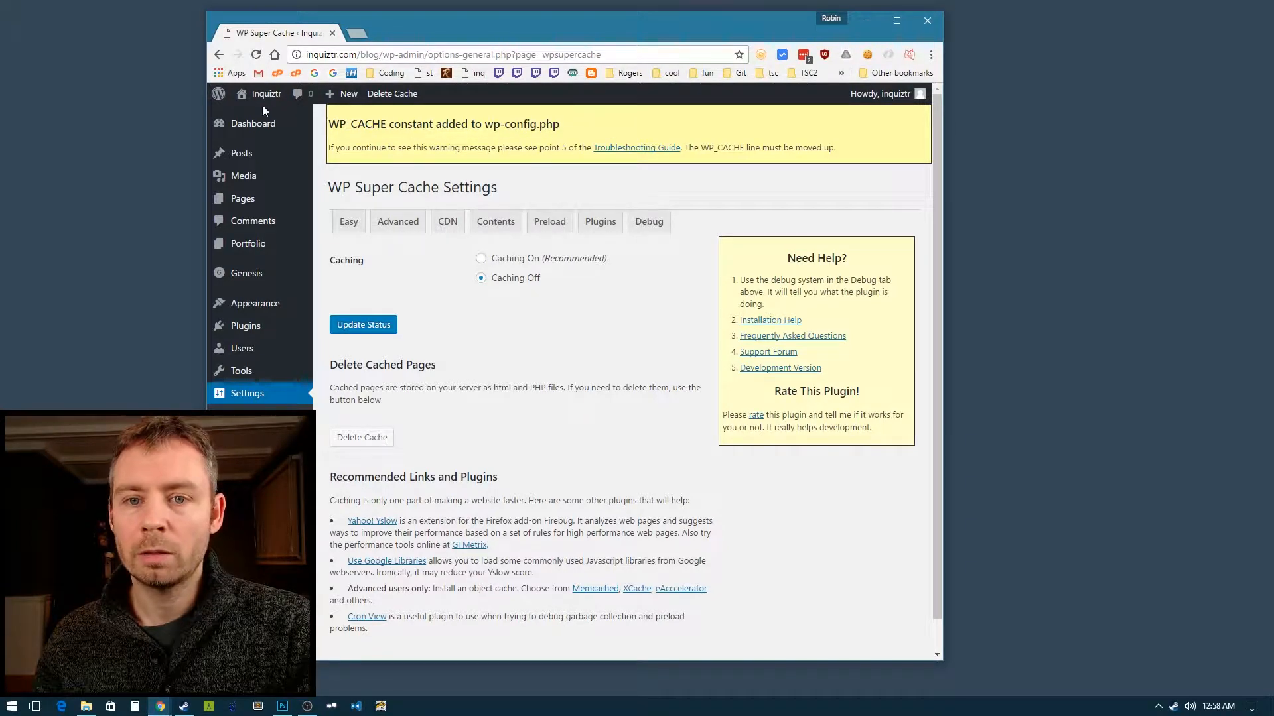
{"action": "left_click", "coordinate": [255, 59]}
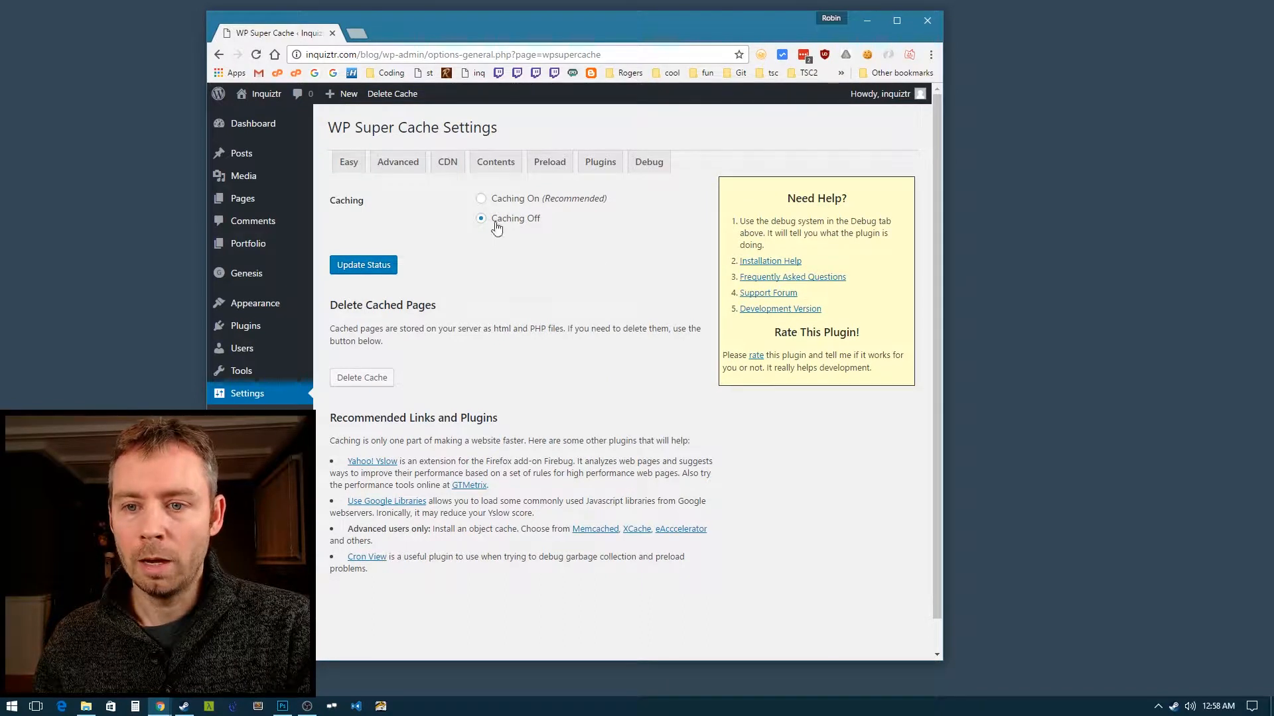
Step: Turn caching on and update the status from the advanced WP Super Cache settings
{"action": "left_click", "coordinate": [480, 199]}
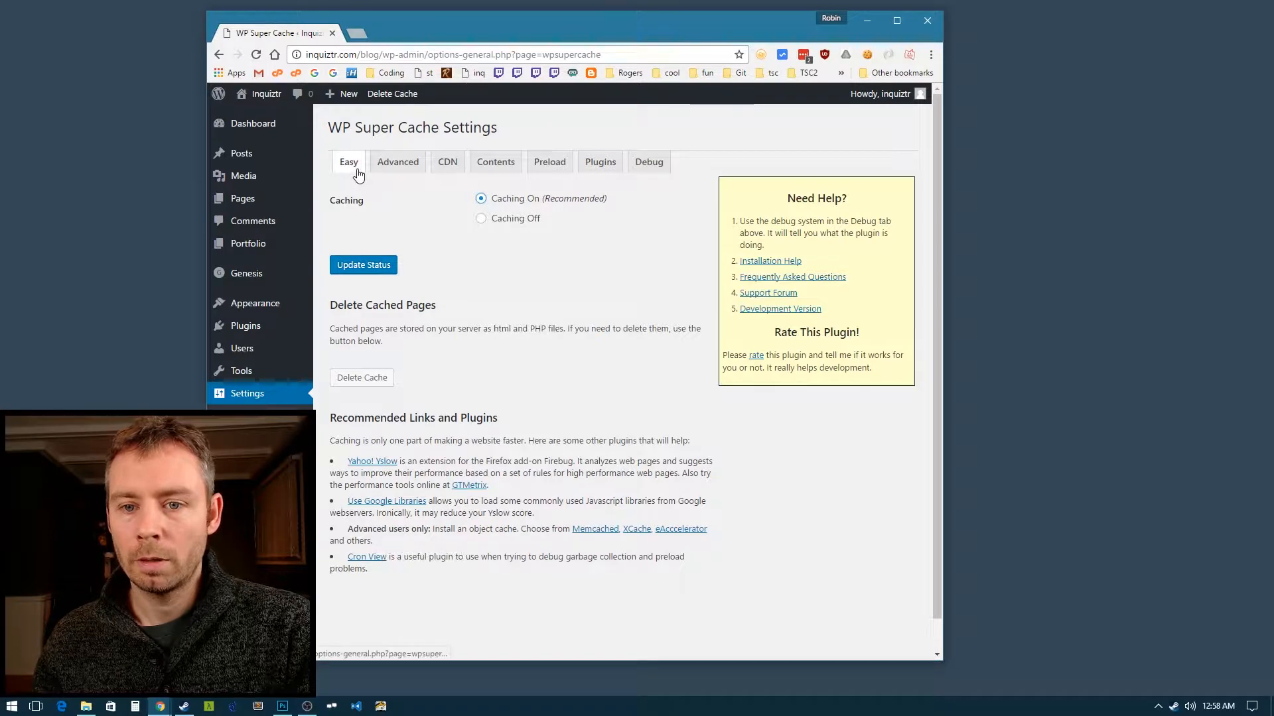
{"action": "left_click", "coordinate": [397, 162]}
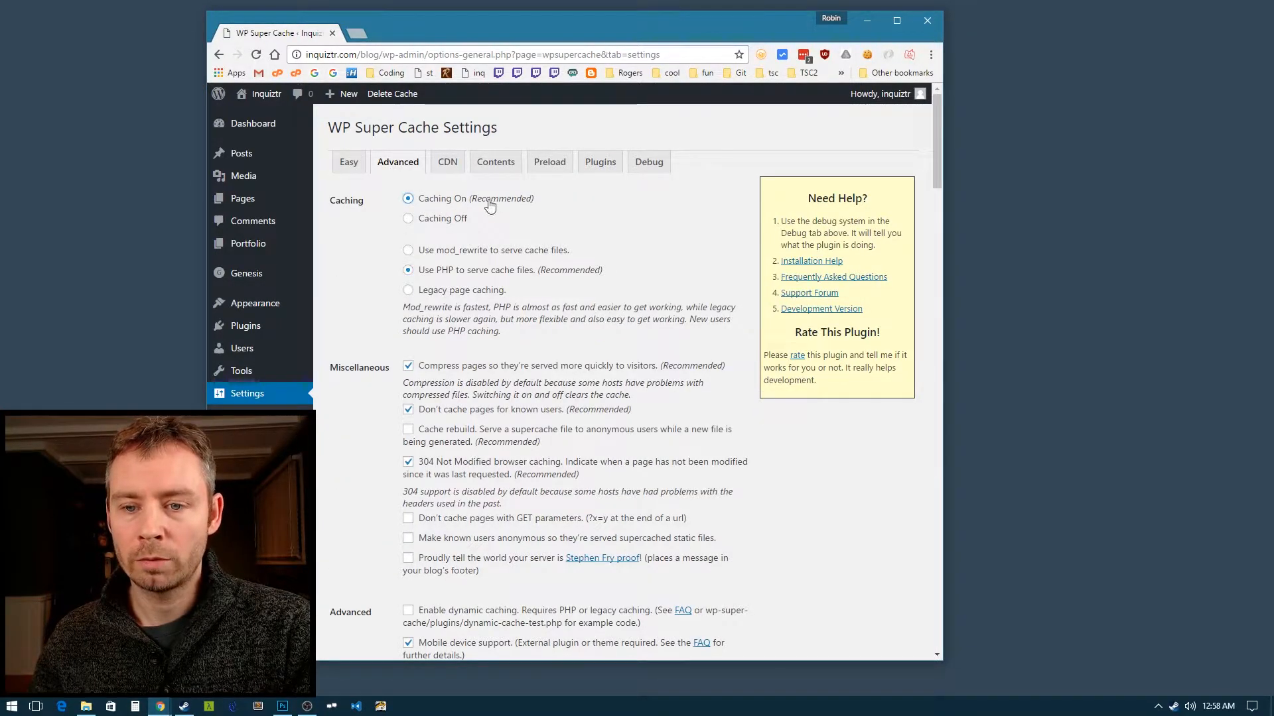
{"action": "scroll", "coordinate": [417, 416], "scroll_direction": "down", "scroll_amount": 4}
{"action": "scroll", "coordinate": [416, 415], "scroll_direction": "down", "scroll_amount": 10}
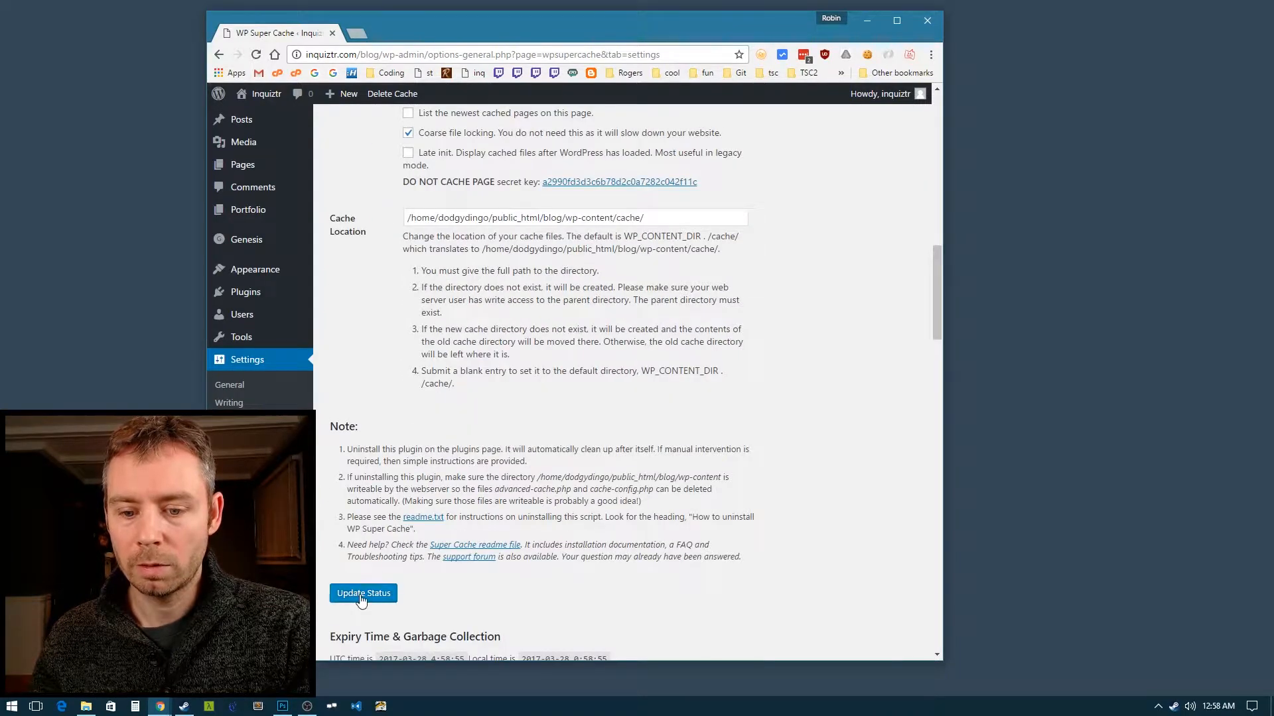
{"action": "left_click", "coordinate": [363, 594]}
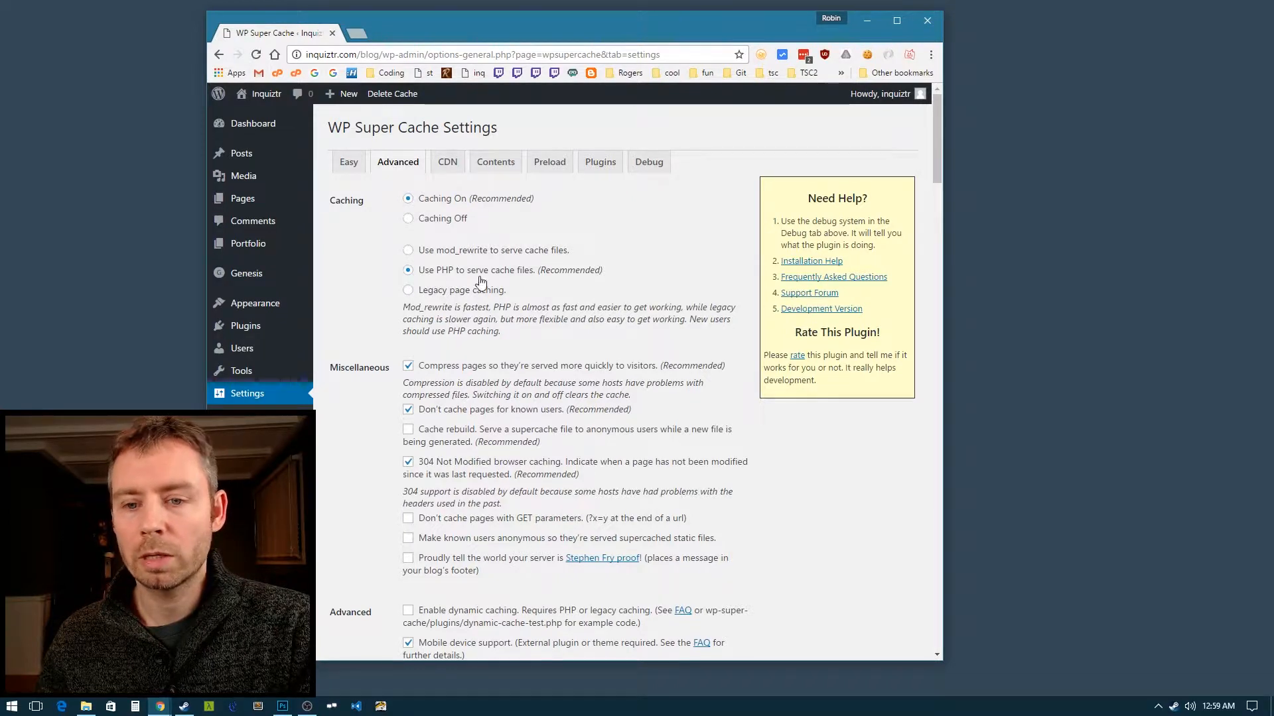
Step: Review the advanced caching options, disable coarse file locking and update the status
{"action": "scroll", "coordinate": [475, 323], "scroll_direction": "down", "scroll_amount": 2}
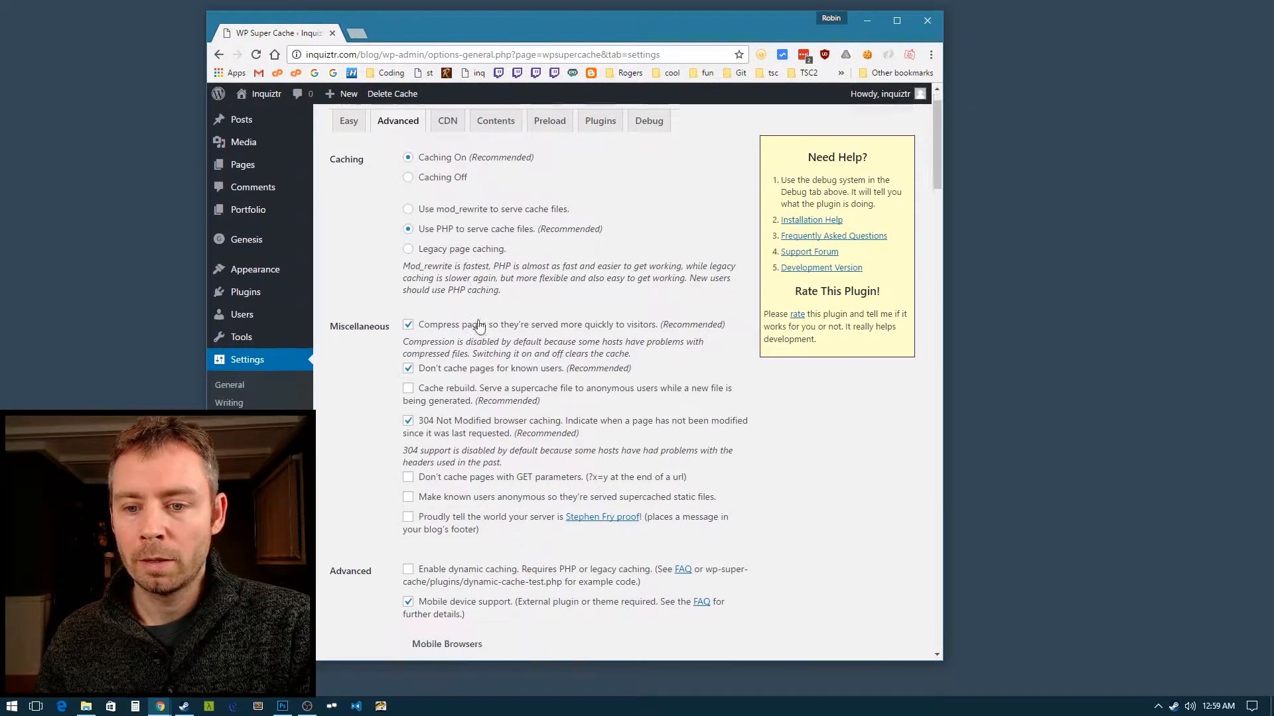
{"action": "scroll", "coordinate": [521, 268], "scroll_direction": "down", "scroll_amount": 1}
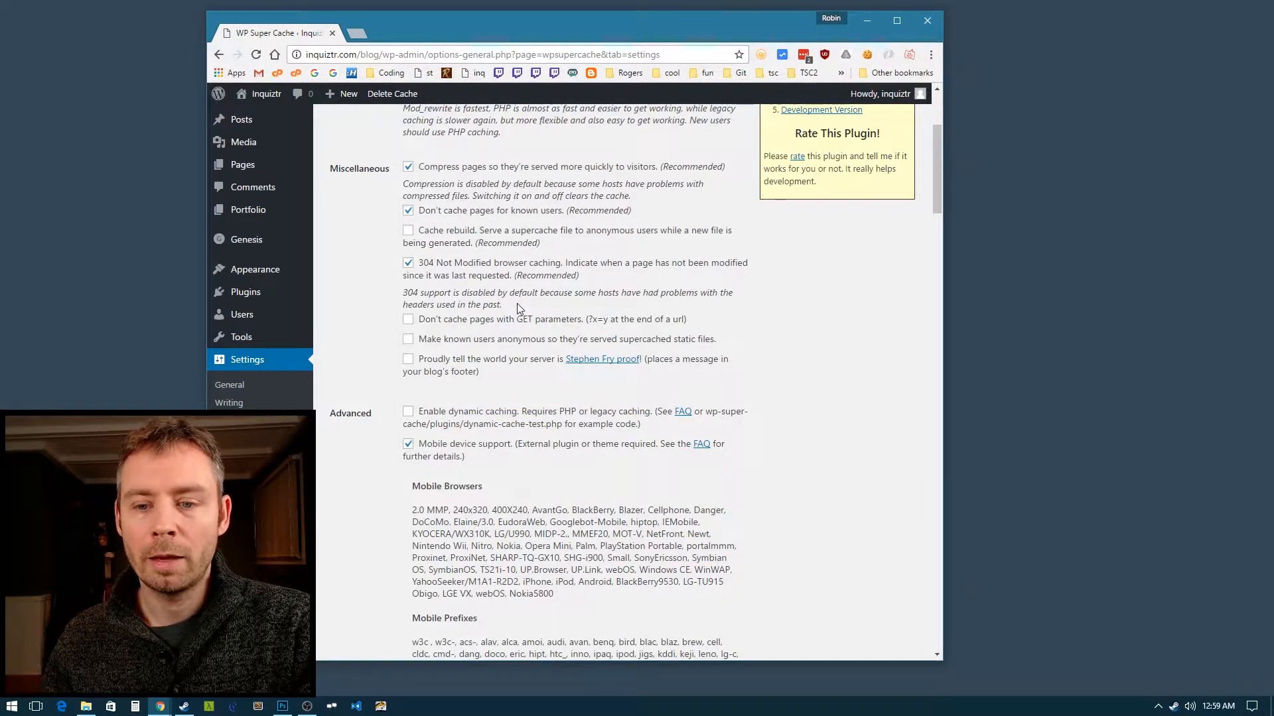
{"action": "scroll", "coordinate": [512, 322], "scroll_direction": "down", "scroll_amount": 1}
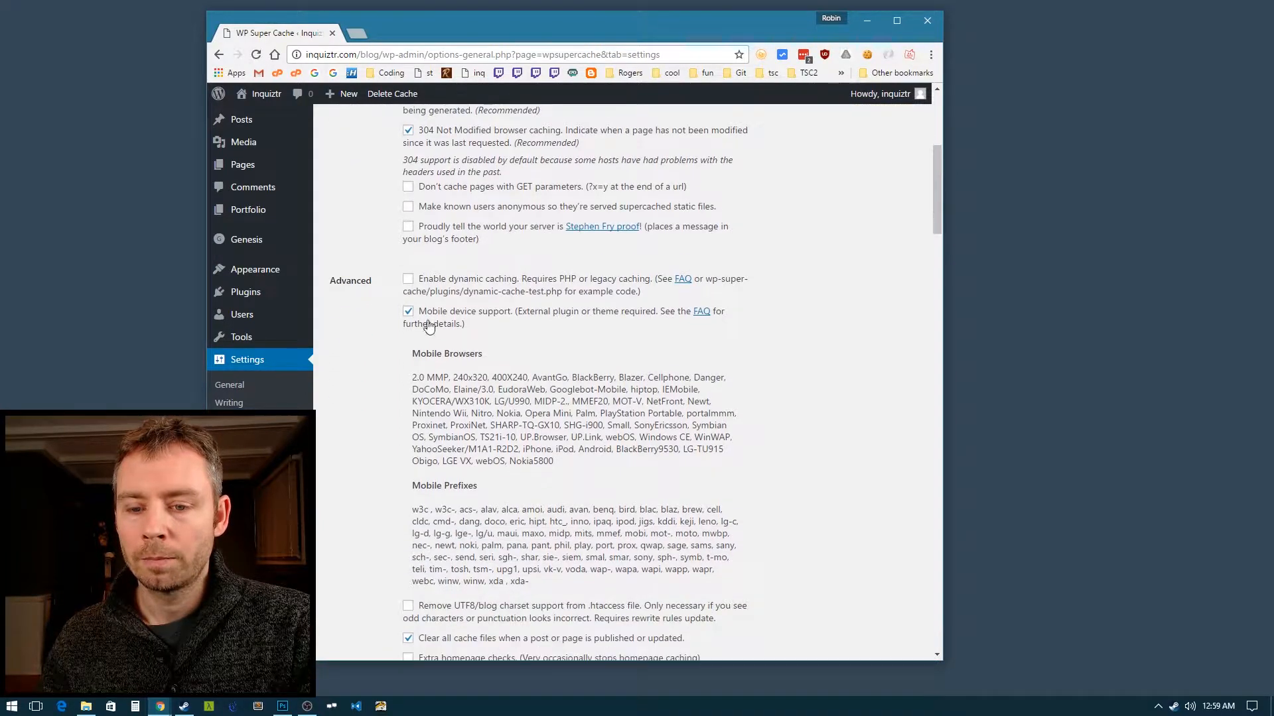
{"action": "scroll", "coordinate": [531, 342], "scroll_direction": "down", "scroll_amount": 5}
{"action": "scroll", "coordinate": [562, 345], "scroll_direction": "down", "scroll_amount": 1}
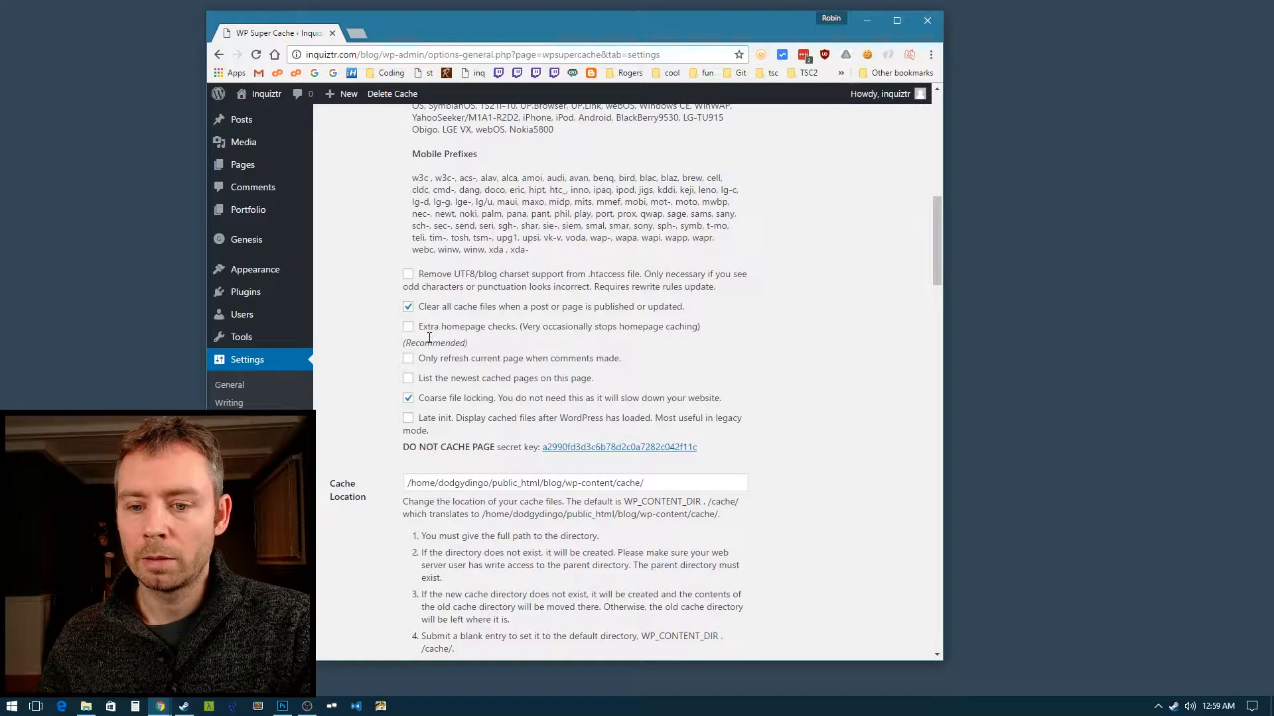
{"action": "left_click", "coordinate": [408, 400]}
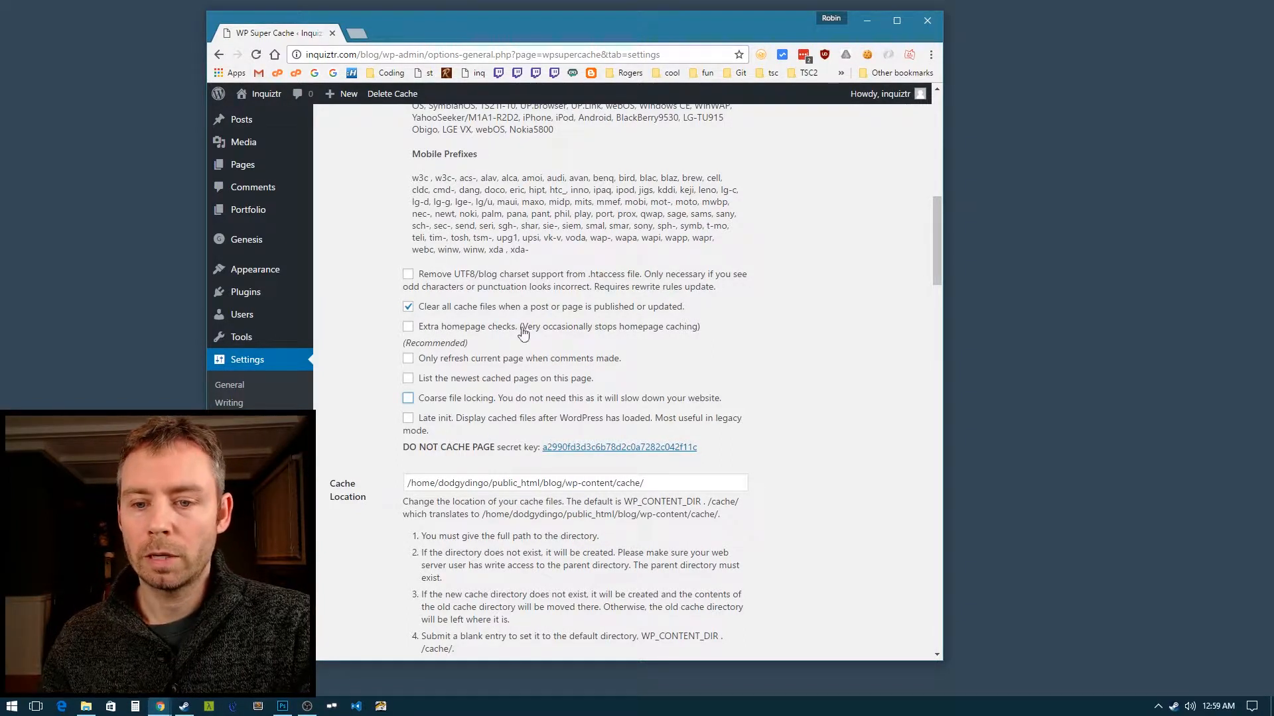
{"action": "scroll", "coordinate": [383, 389], "scroll_direction": "down", "scroll_amount": 5}
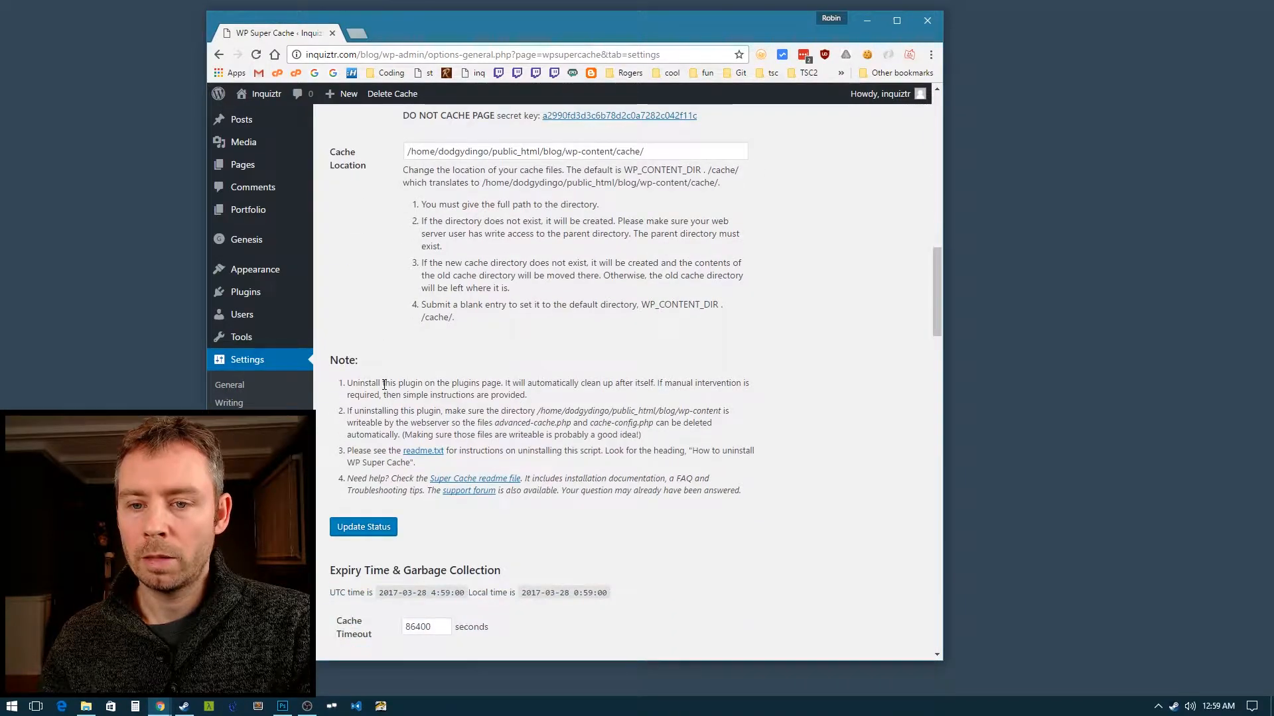
{"action": "left_click", "coordinate": [362, 528]}
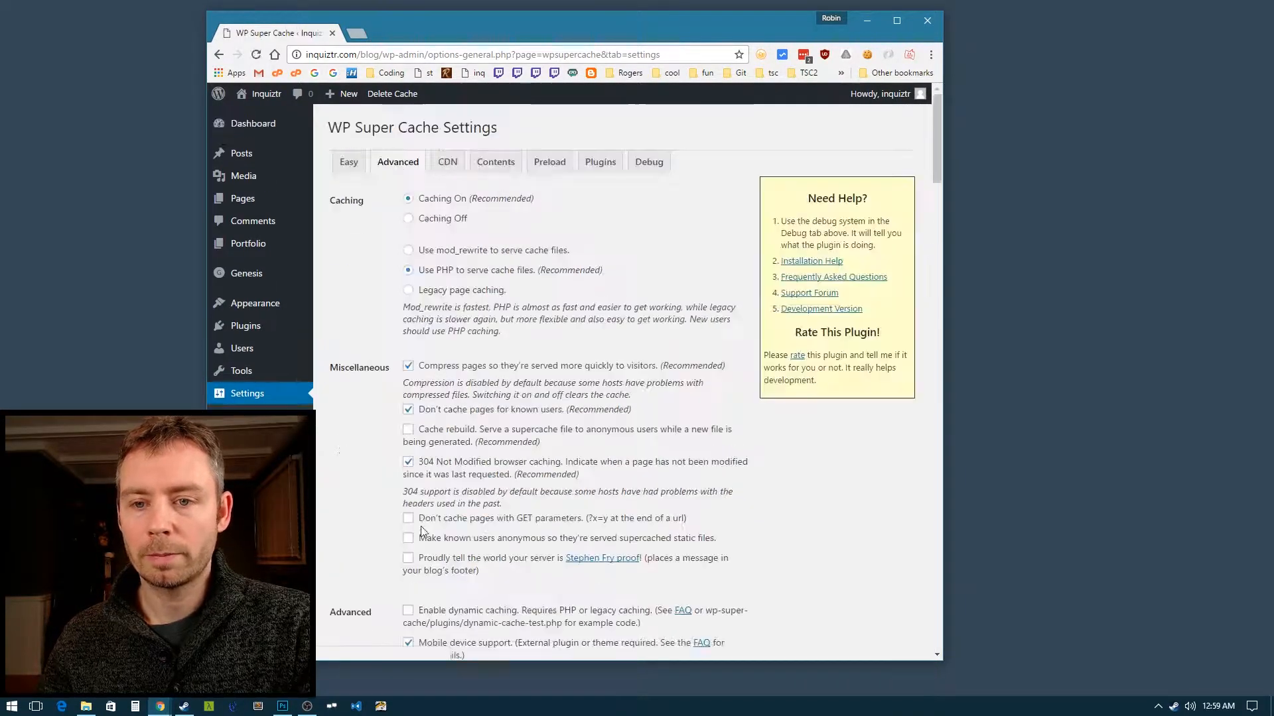
Step: Examine the cache timeout and scheduler settings under Expiry Time & Garbage Collection
{"action": "scroll", "coordinate": [472, 464], "scroll_direction": "down", "scroll_amount": 5}
{"action": "scroll", "coordinate": [472, 465], "scroll_direction": "down", "scroll_amount": 15}
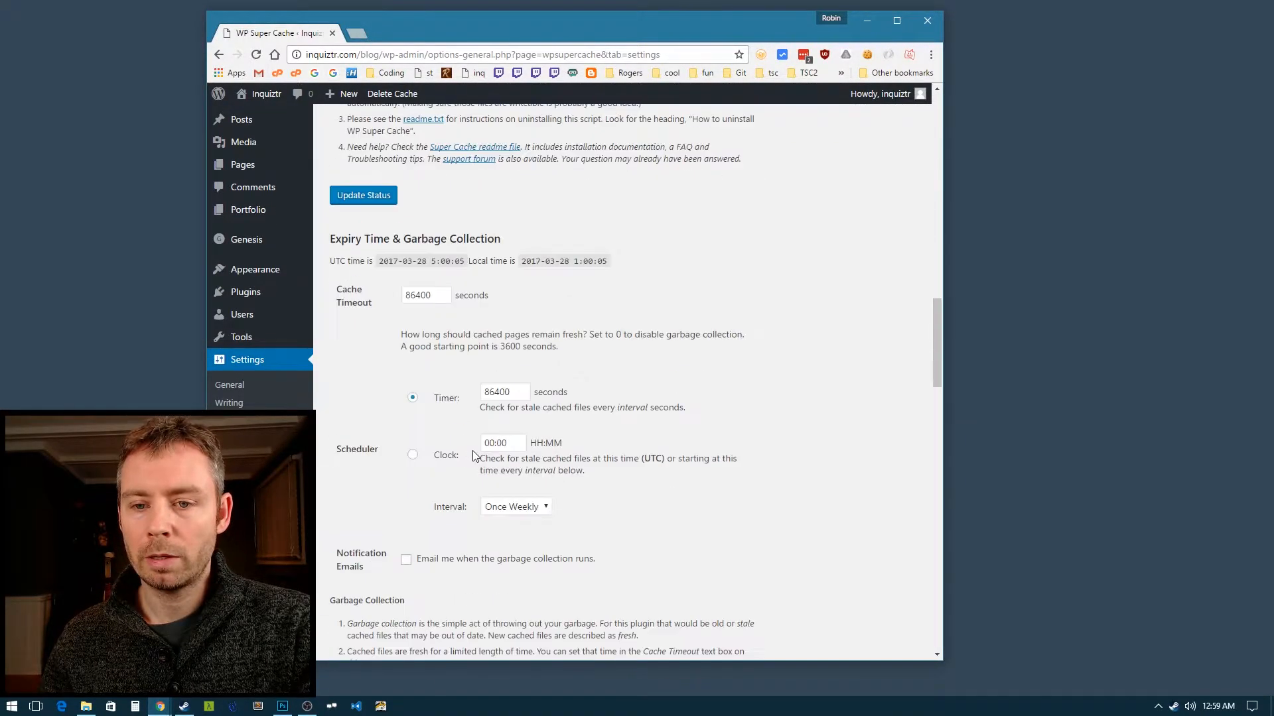
{"action": "scroll", "coordinate": [443, 278], "scroll_direction": "down", "scroll_amount": 1}
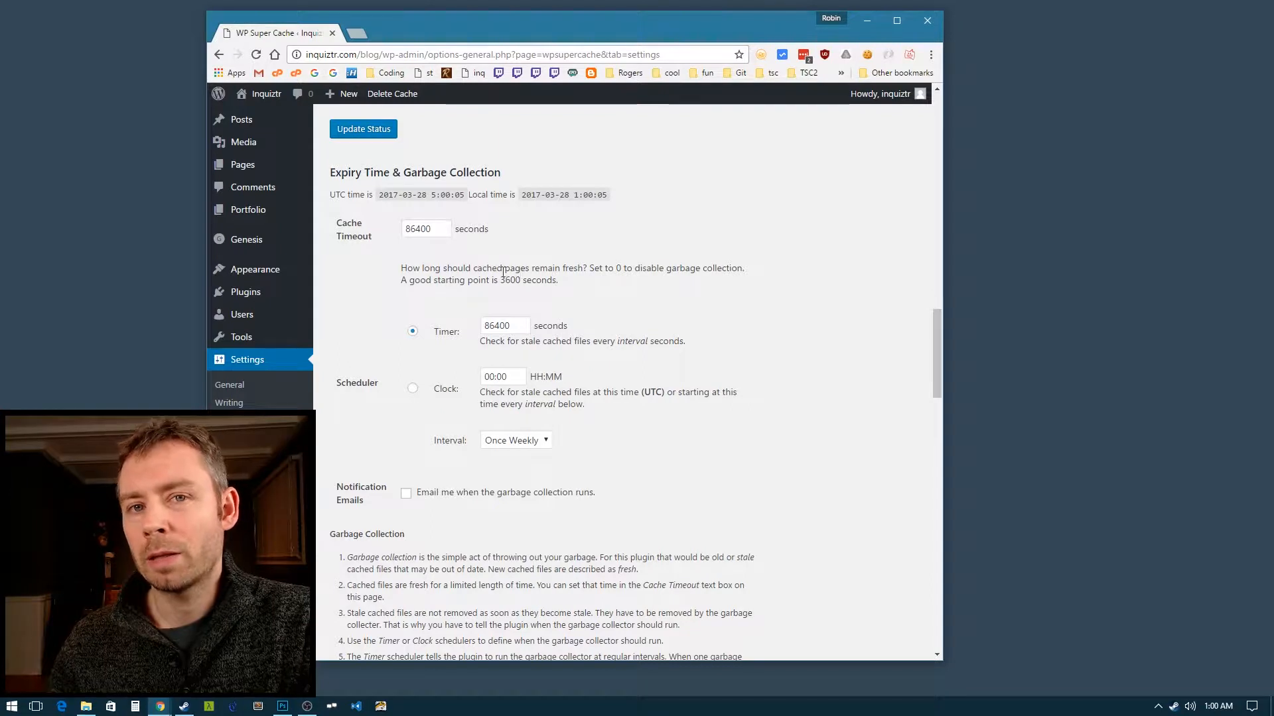
{"action": "double_click", "coordinate": [435, 230]}
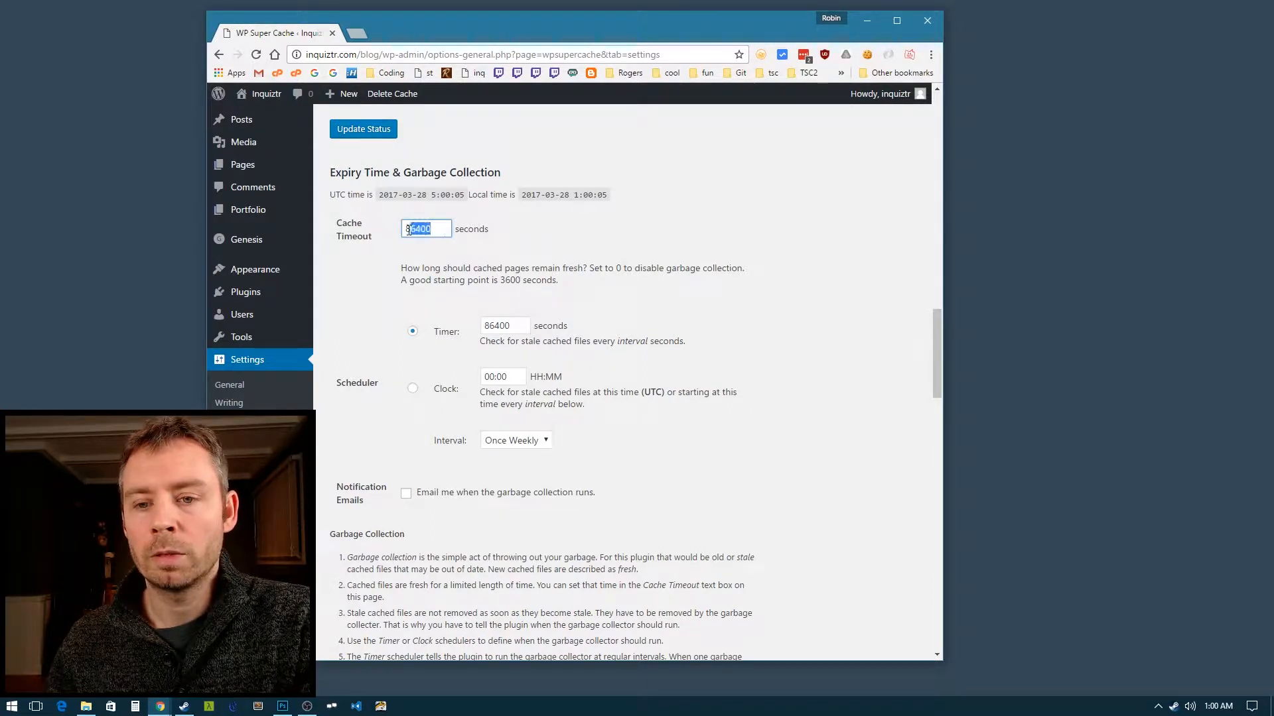
{"action": "left_click", "coordinate": [436, 232]}
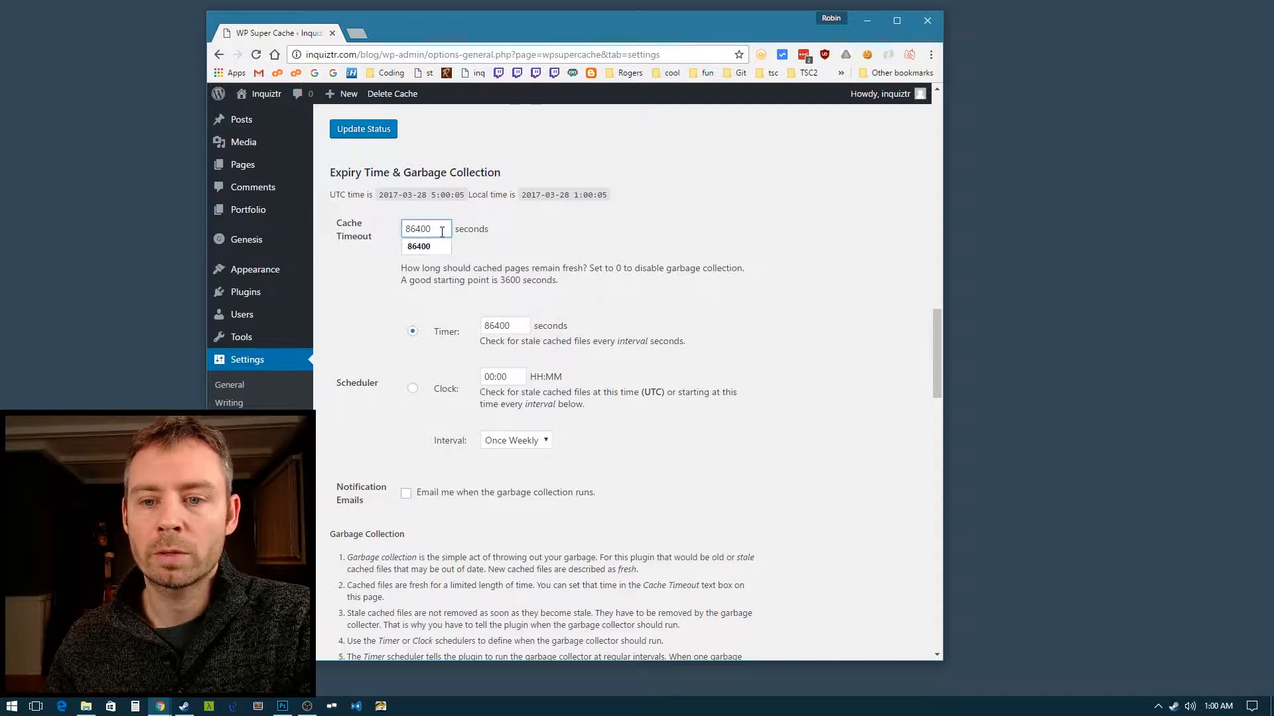
{"action": "left_click", "coordinate": [500, 237]}
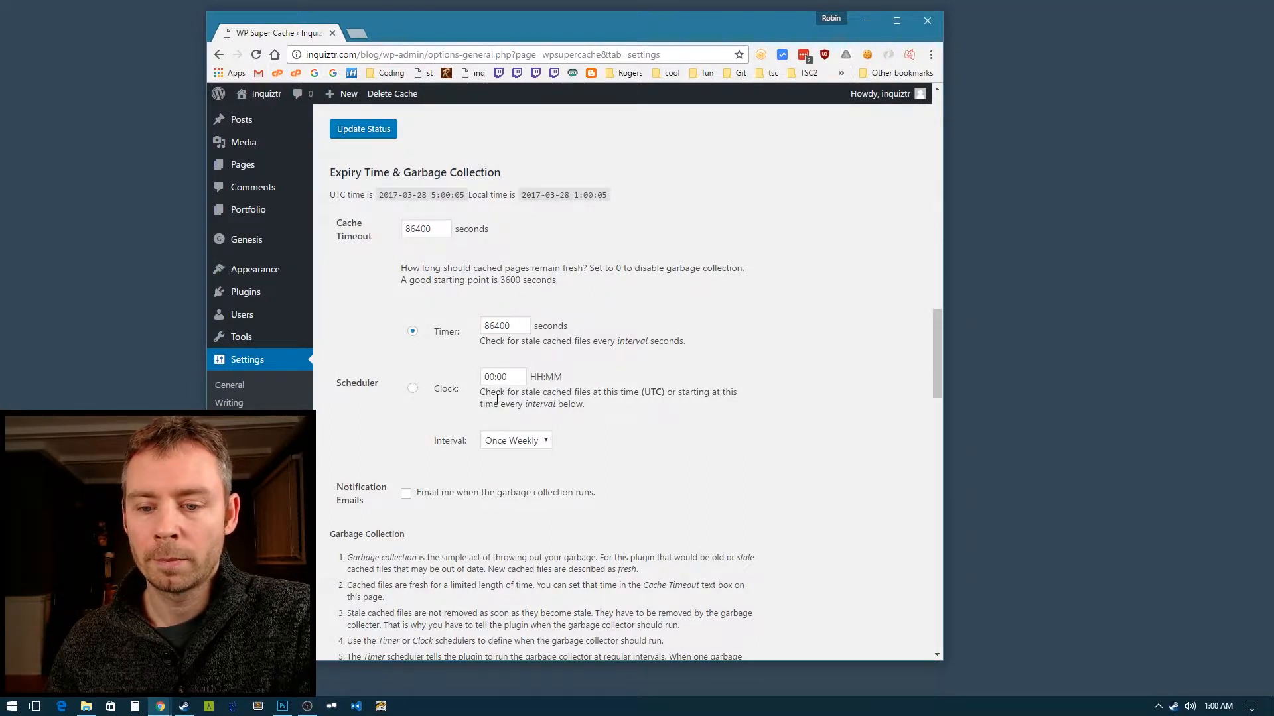
Step: Read through the garbage collection notes and the Accepted Filenames & Rejected URIs settings
{"action": "scroll", "coordinate": [497, 402], "scroll_direction": "down", "scroll_amount": 1}
{"action": "scroll", "coordinate": [475, 407], "scroll_direction": "down", "scroll_amount": 5}
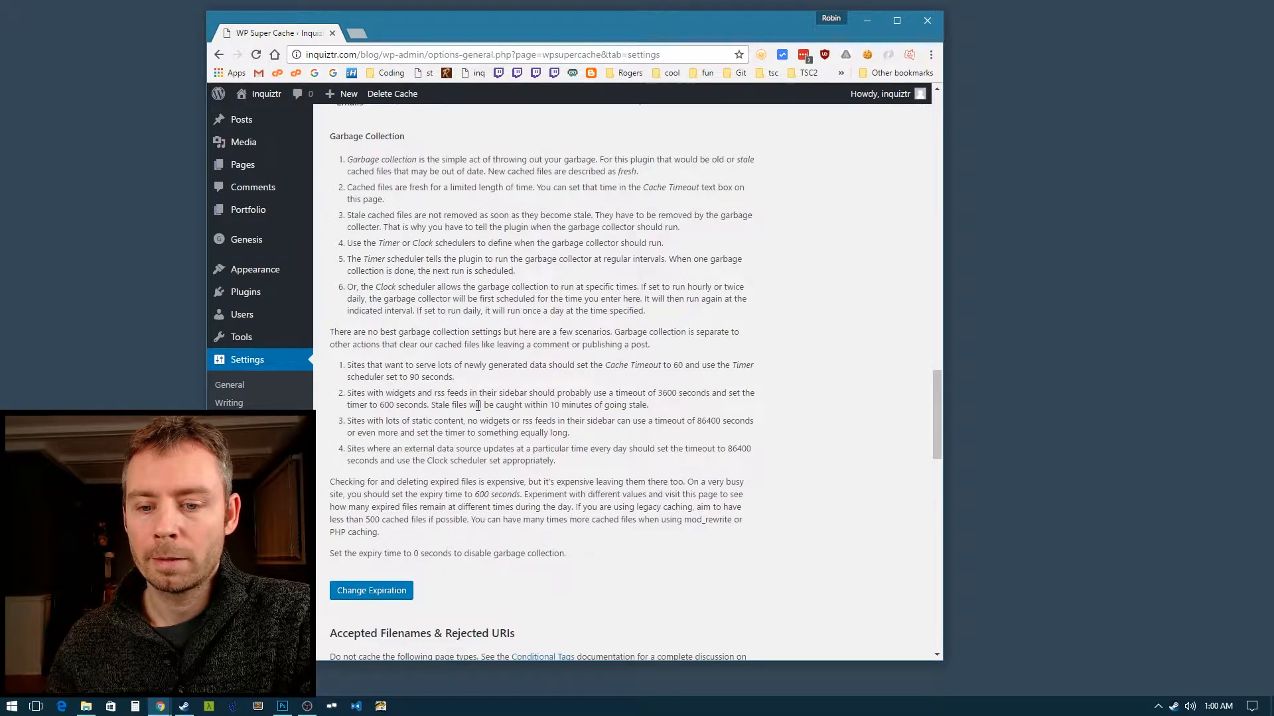
{"action": "scroll", "coordinate": [495, 512], "scroll_direction": "down", "scroll_amount": 8}
{"action": "scroll", "coordinate": [507, 512], "scroll_direction": "up", "scroll_amount": 2}
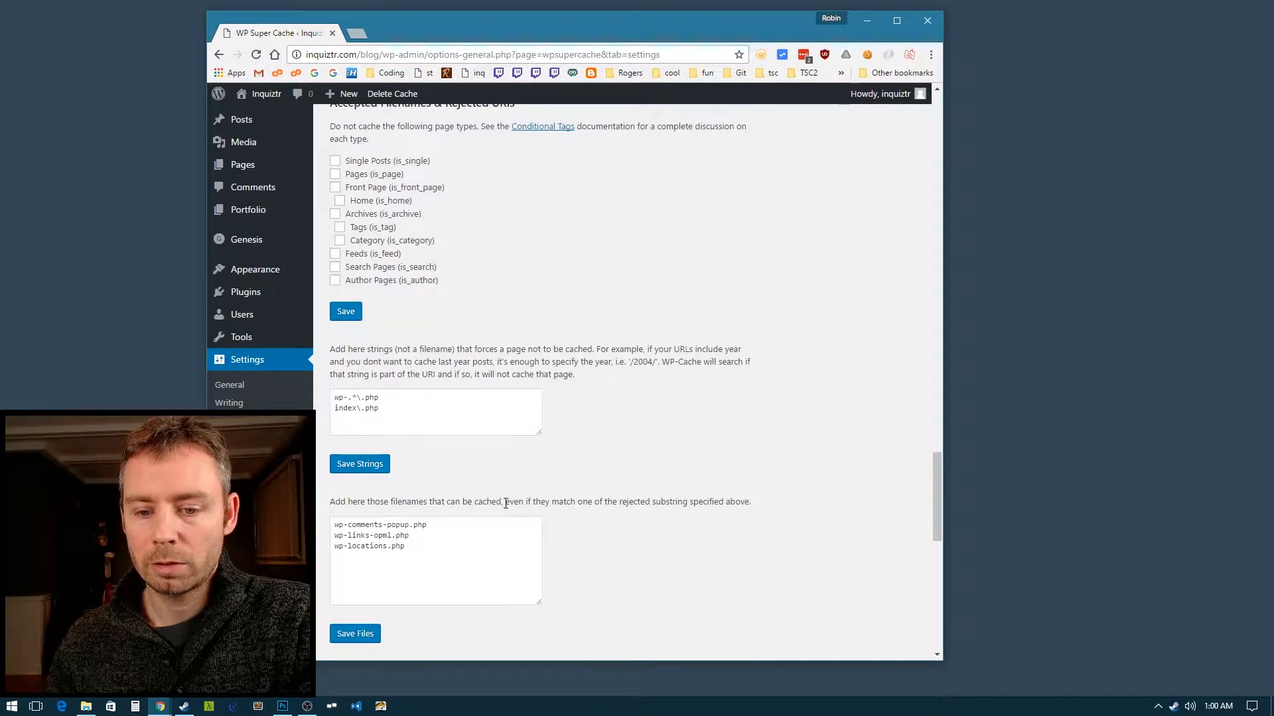
{"action": "scroll", "coordinate": [580, 504], "scroll_direction": "down", "scroll_amount": 5}
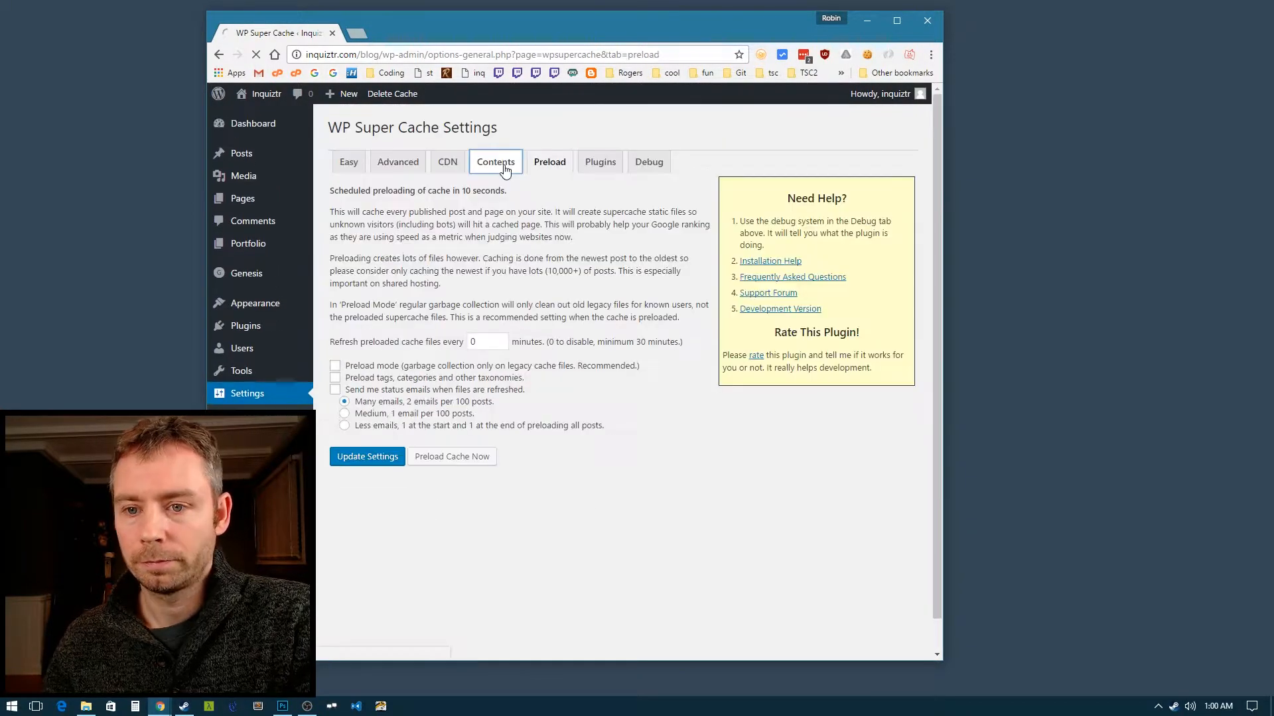
Step: View the cache contents statistics and highlight the cached pages entry under WP-Super-Cache
{"action": "left_click", "coordinate": [496, 162]}
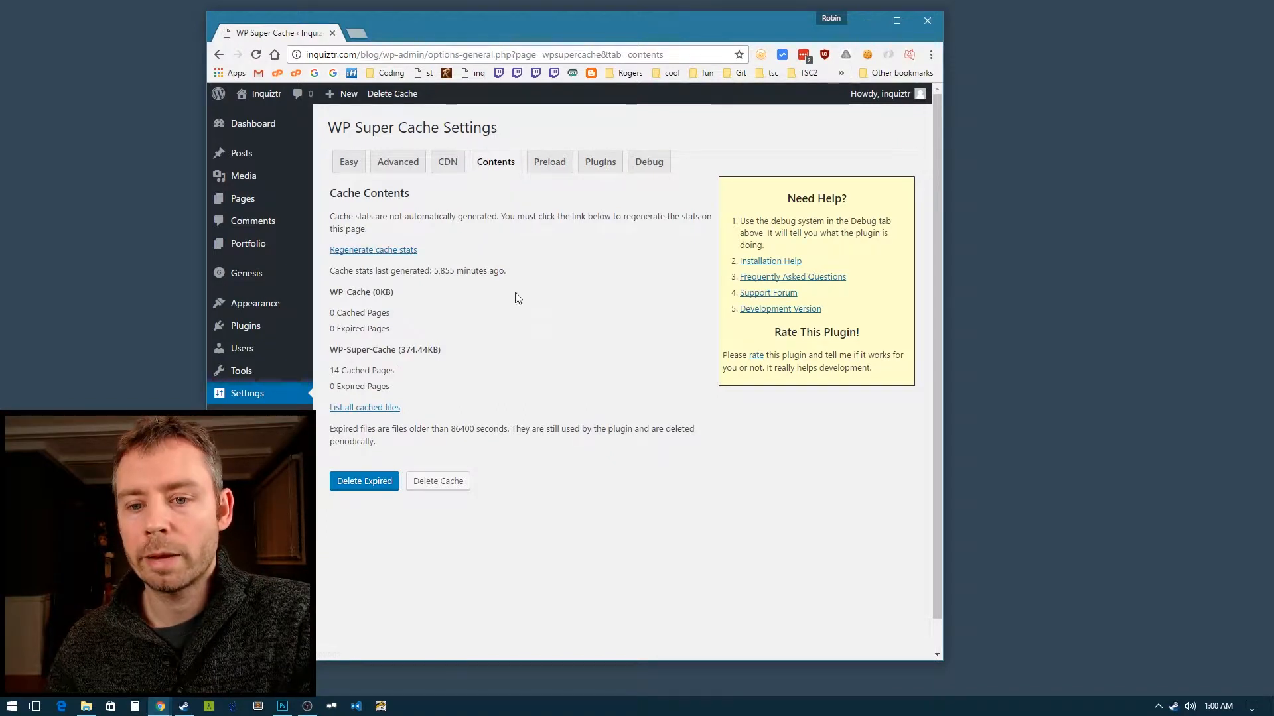
{"action": "double_click", "coordinate": [335, 370]}
{"action": "left_click", "coordinate": [354, 370]}
{"action": "left_click", "coordinate": [414, 383]}
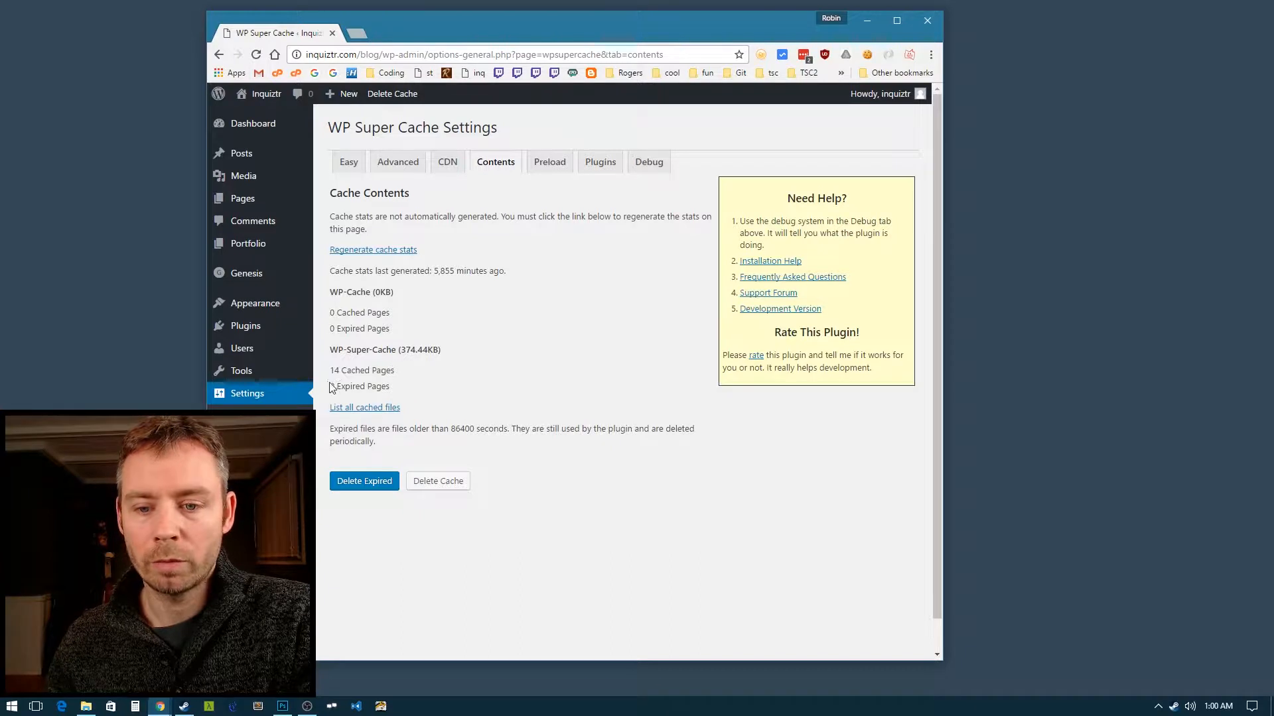
{"action": "left_click_drag", "start_coordinate": [332, 370], "coordinate": [395, 371]}
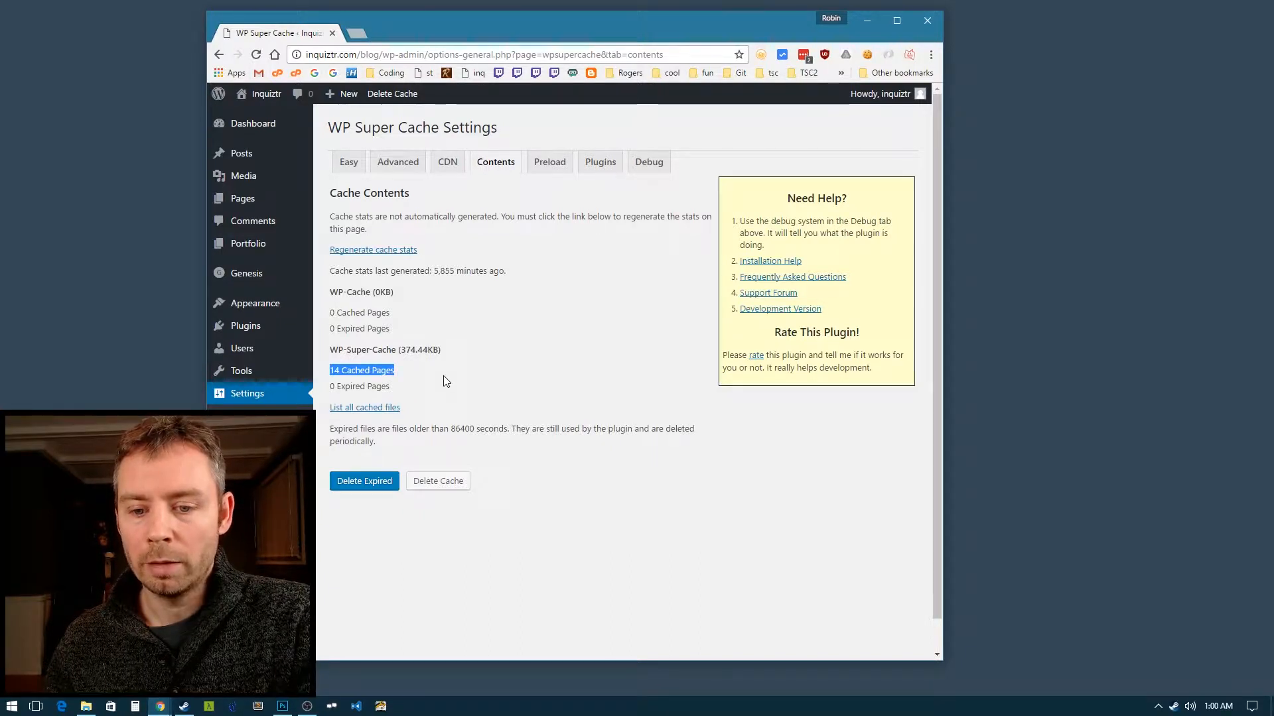
Step: Open a new incognito browser window with the developer tools showing network activity
{"action": "mouse_move", "coordinate": [862, 97]}
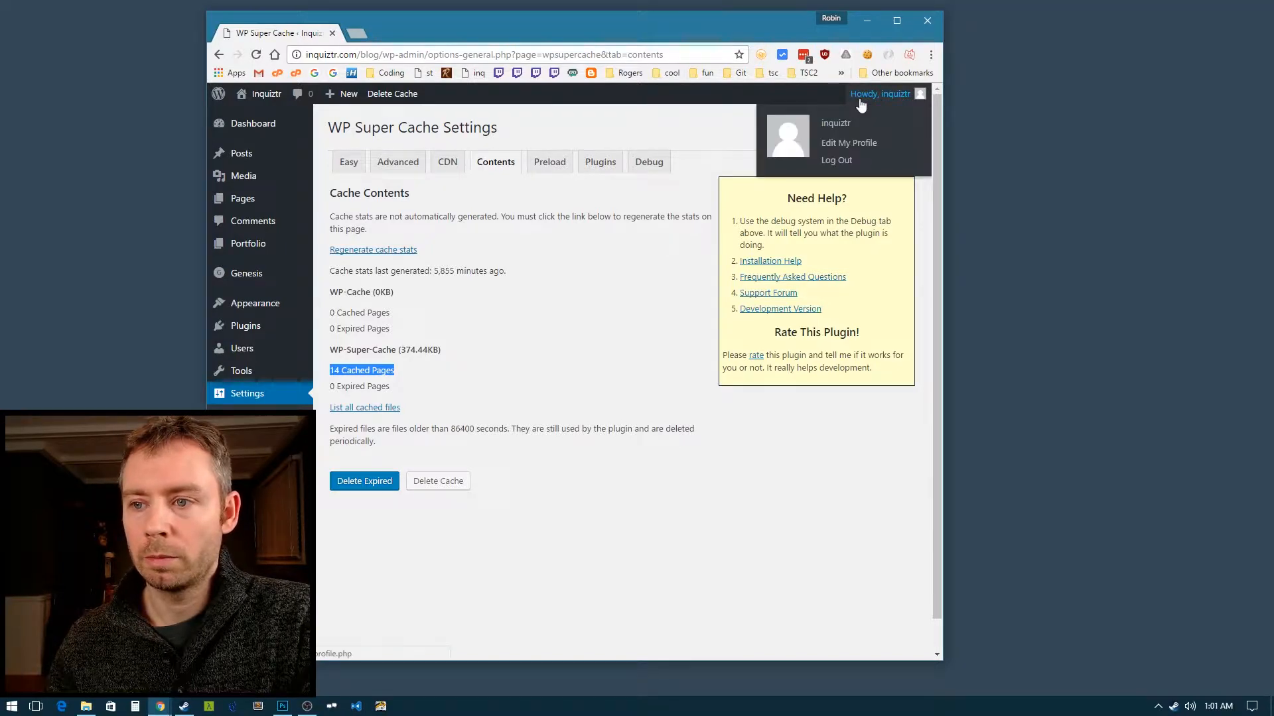
{"action": "left_click", "coordinate": [931, 55]}
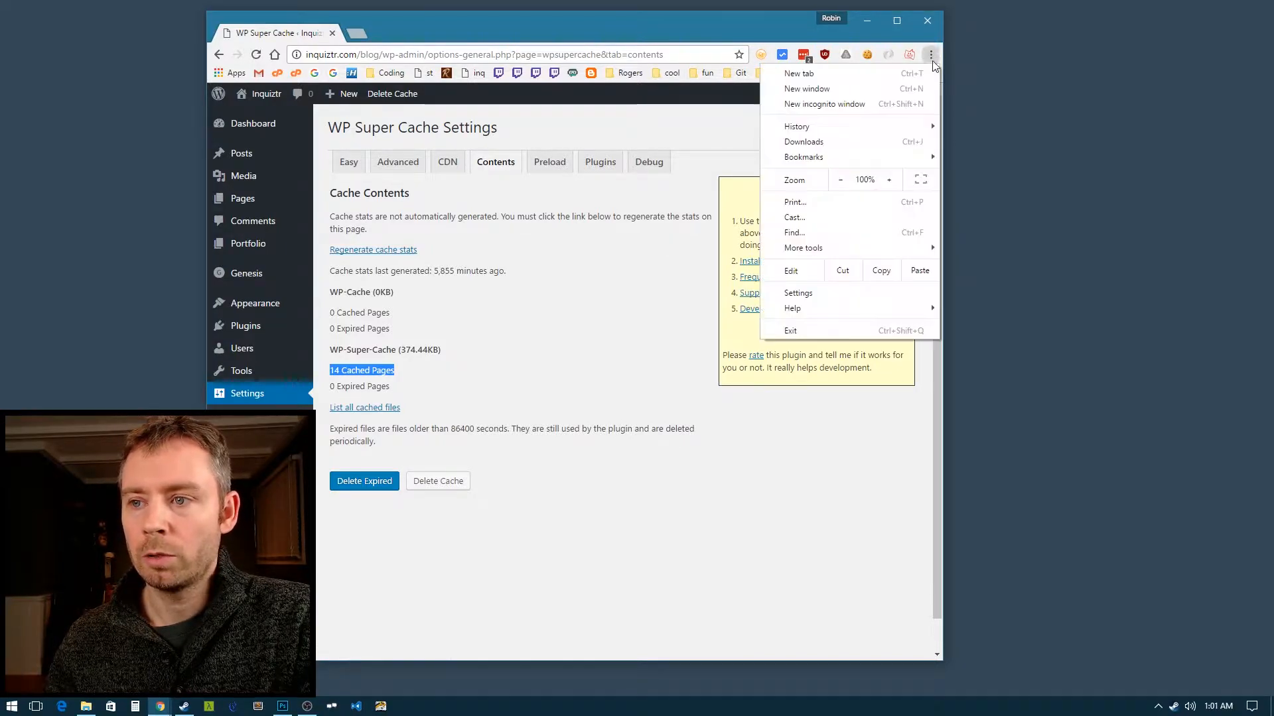
{"action": "left_click", "coordinate": [862, 105]}
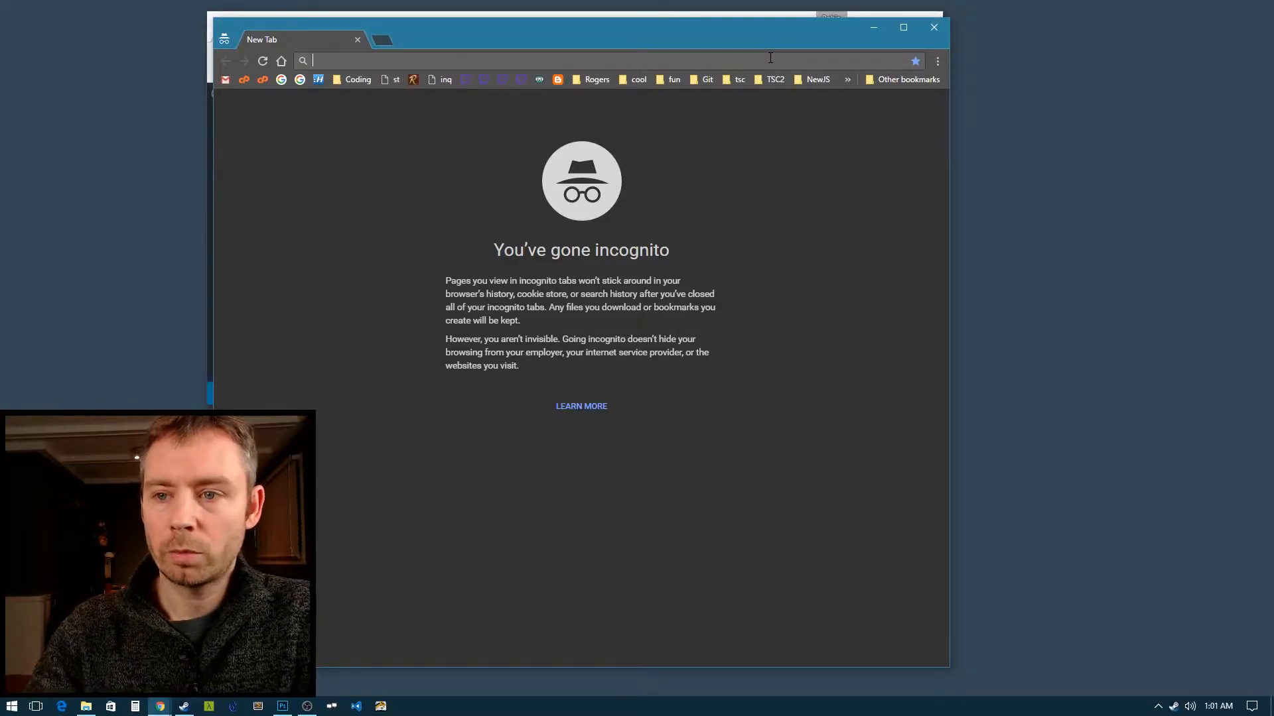
{"action": "key", "text": "ctrl+shift+i"}
Step: Load the inquiztr.com home page and examine the timing breakdown of its main document request
{"action": "left_click", "coordinate": [410, 61]}
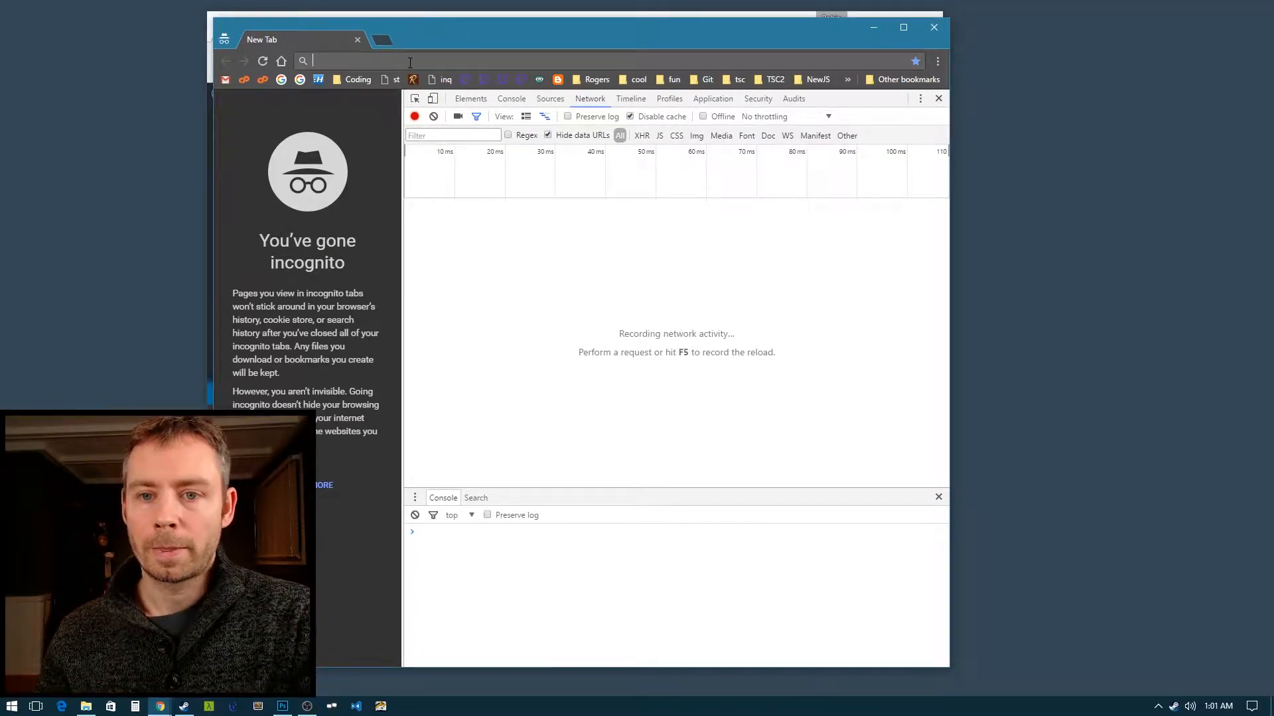
{"action": "type", "text": "http://i"}
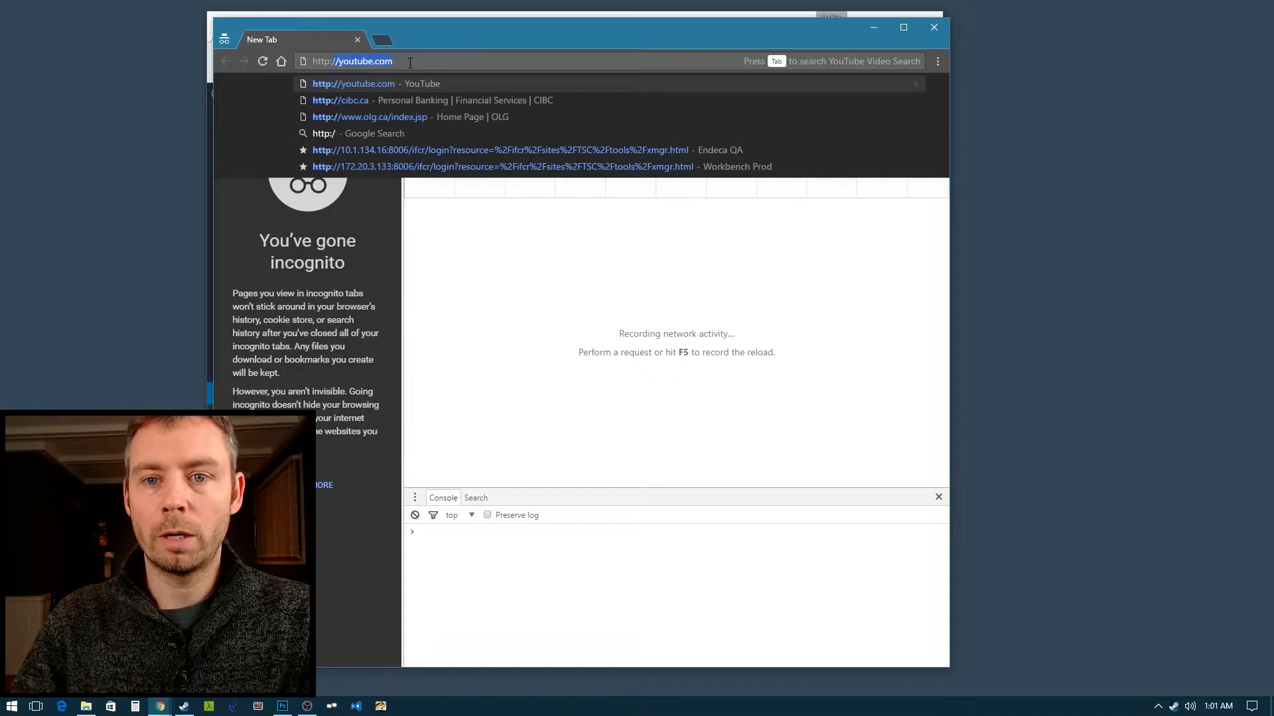
{"action": "key", "text": "BackSpace"}
{"action": "type", "text": "nq"}
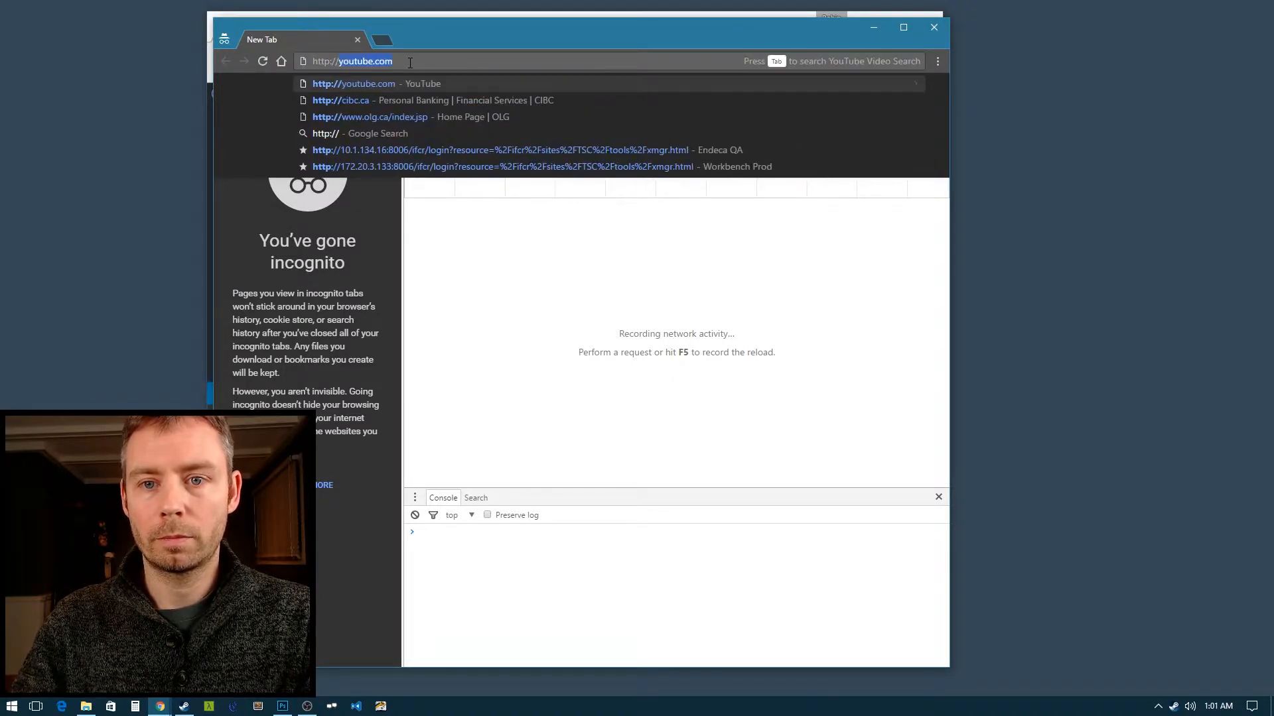
{"action": "key", "text": "Return"}
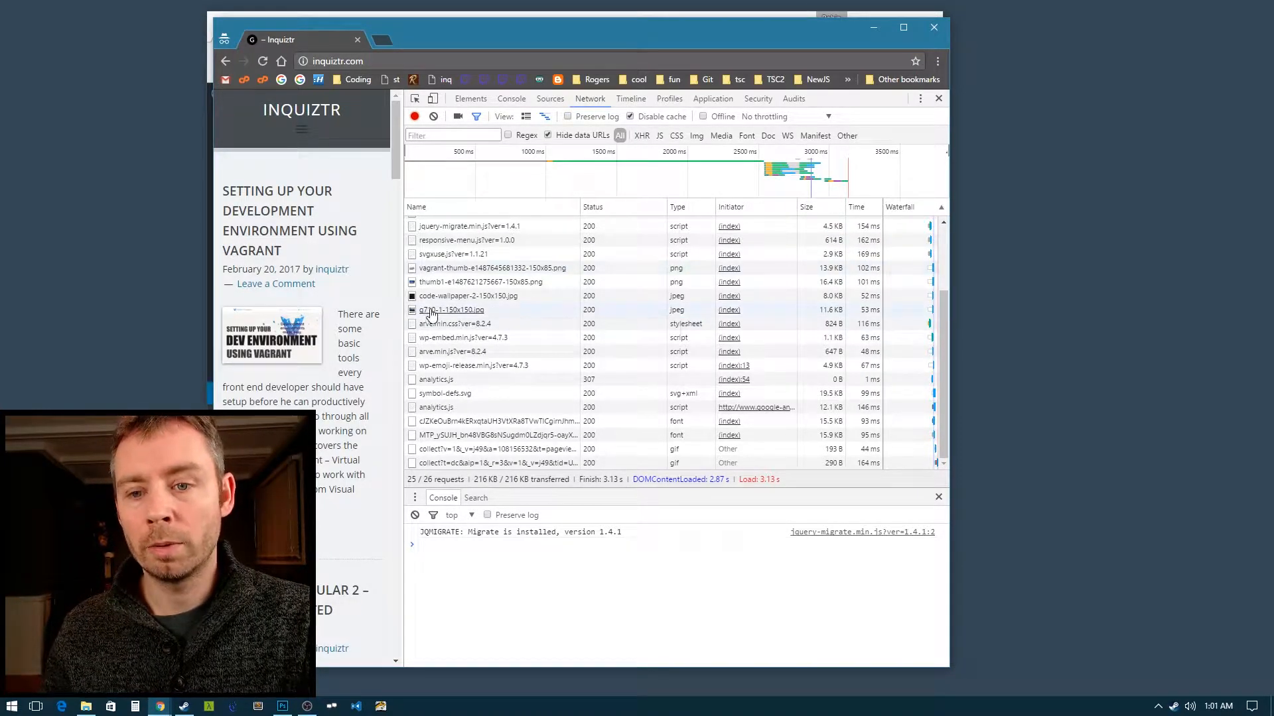
{"action": "scroll", "coordinate": [431, 315], "scroll_direction": "up", "scroll_amount": 3}
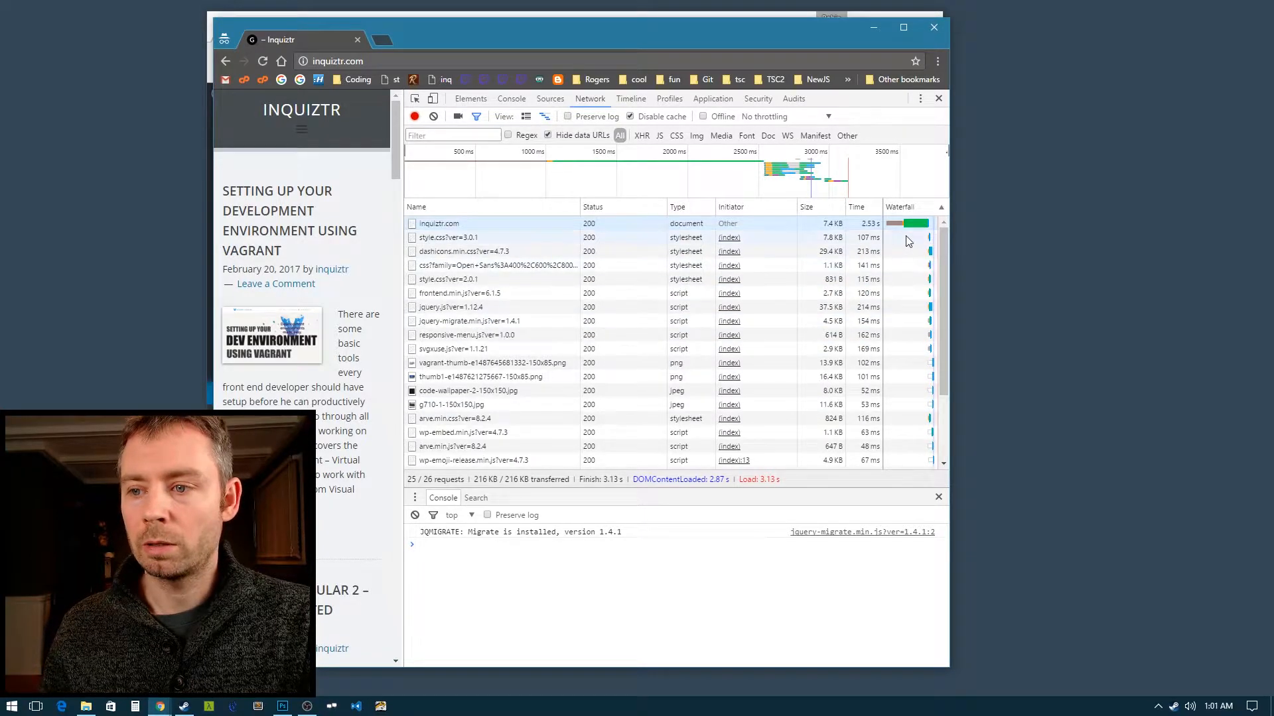
{"action": "mouse_move", "coordinate": [918, 229]}
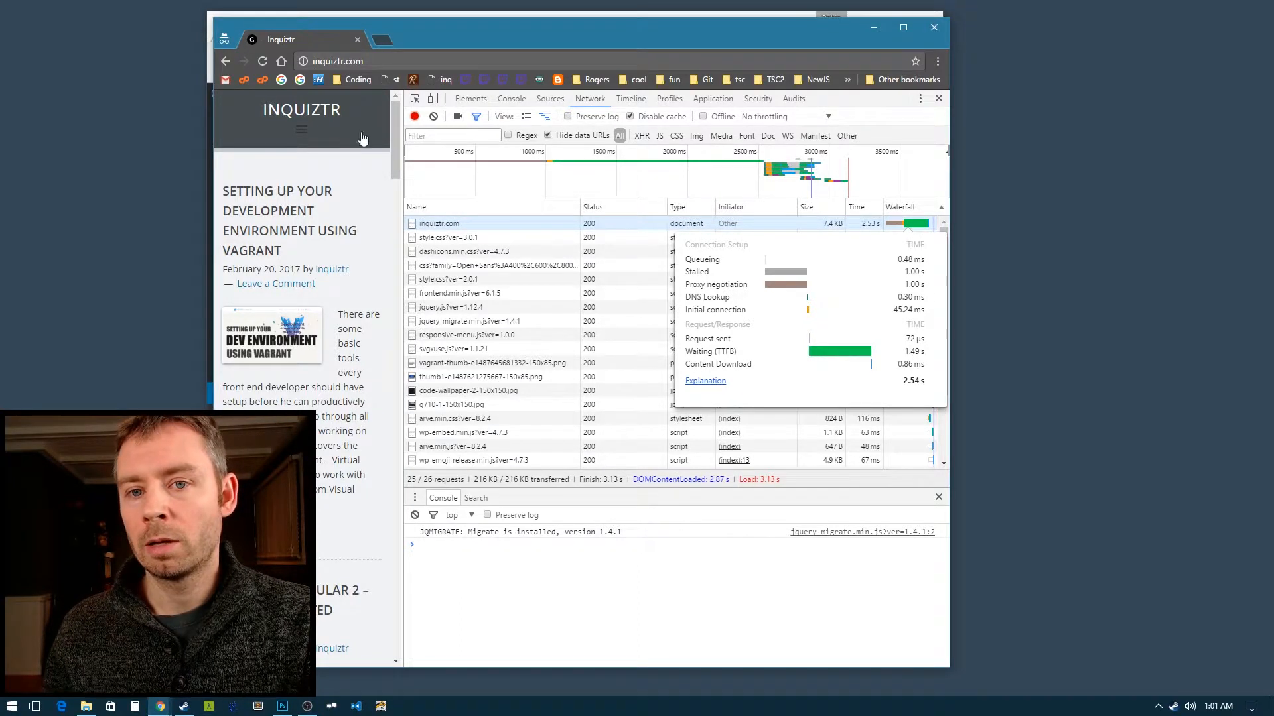
Step: Empty the cache and hard reload inquiztr.com, widen the browser window and show the page's Elements view
{"action": "right_click", "coordinate": [263, 61]}
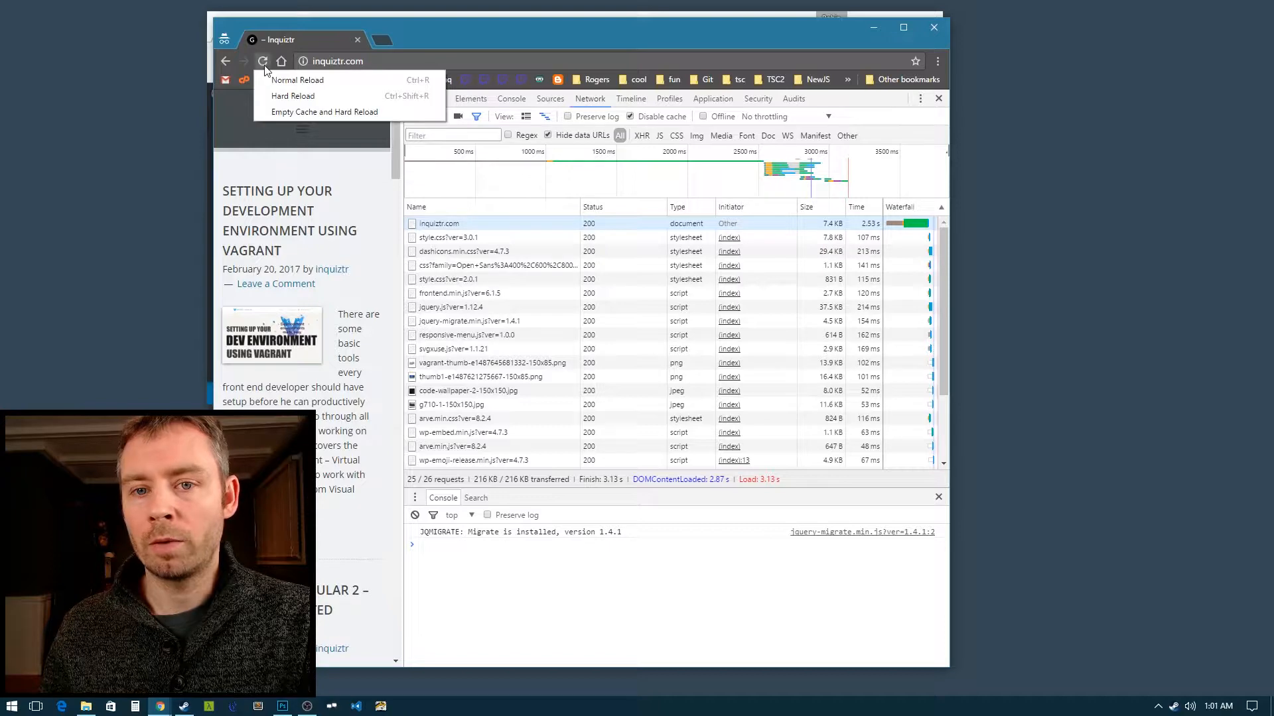
{"action": "left_click", "coordinate": [283, 113]}
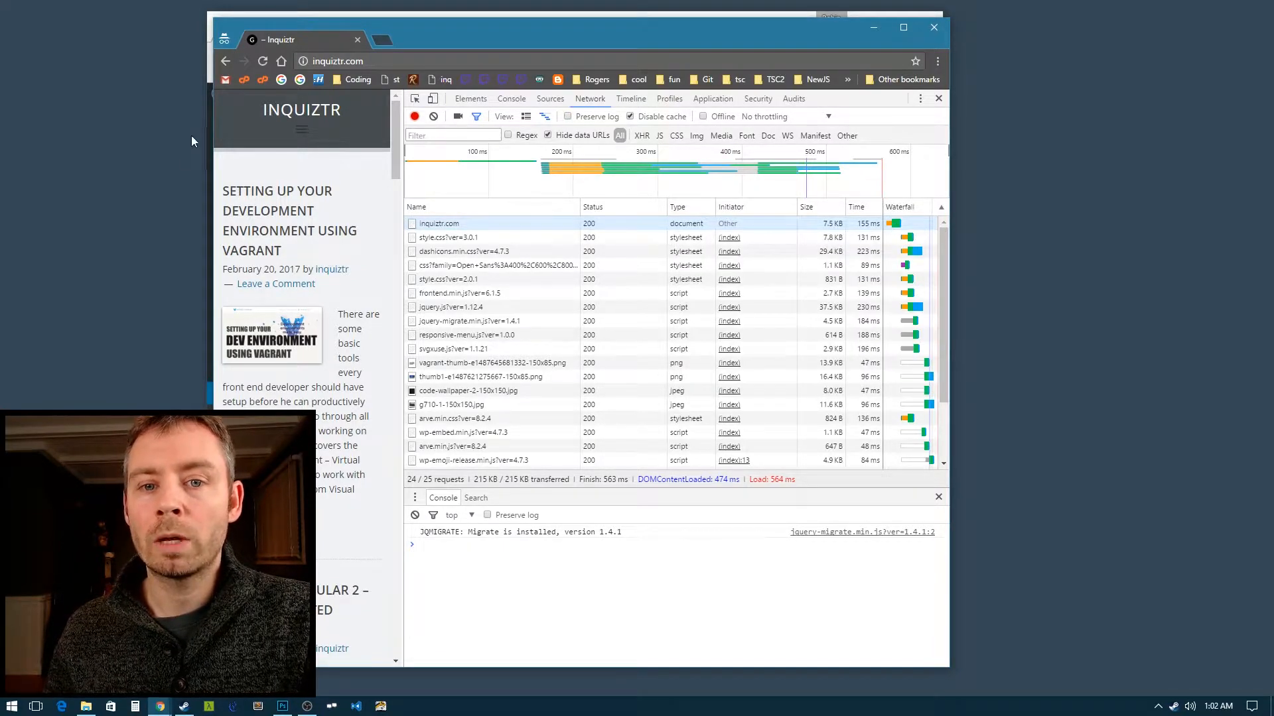
{"action": "left_click_drag", "start_coordinate": [215, 136], "coordinate": [83, 137]}
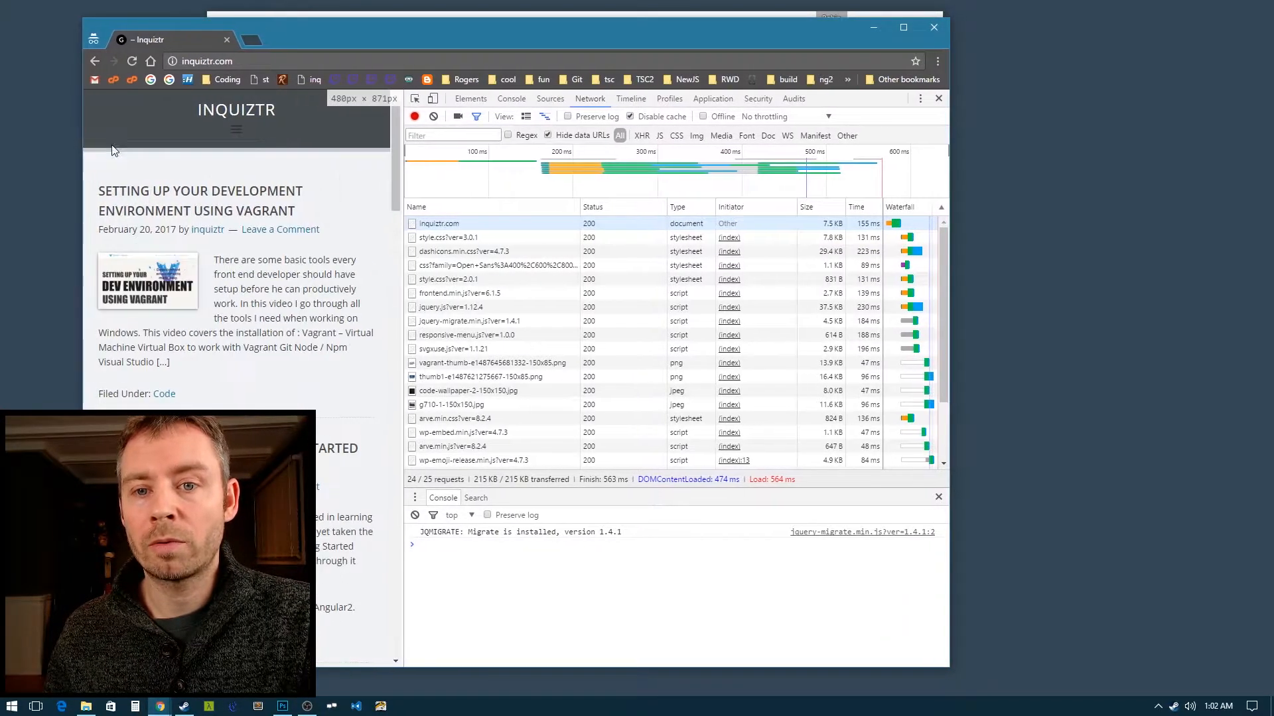
{"action": "left_click", "coordinate": [471, 99]}
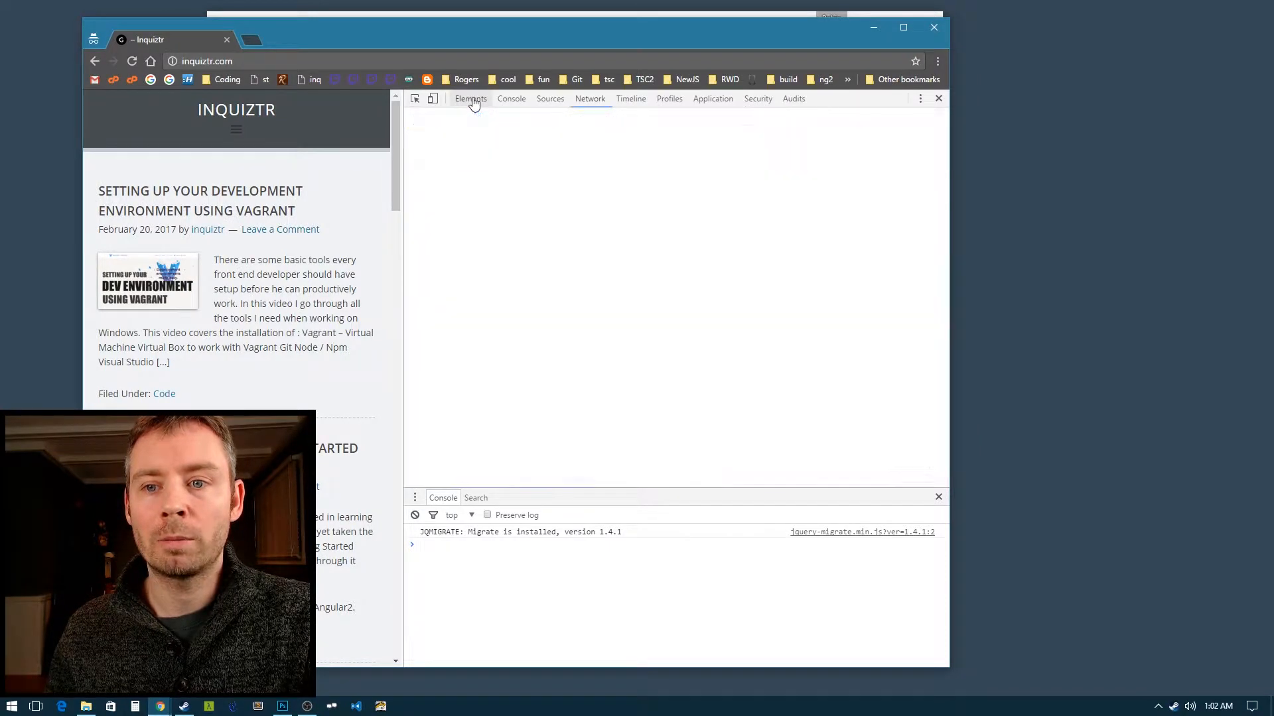
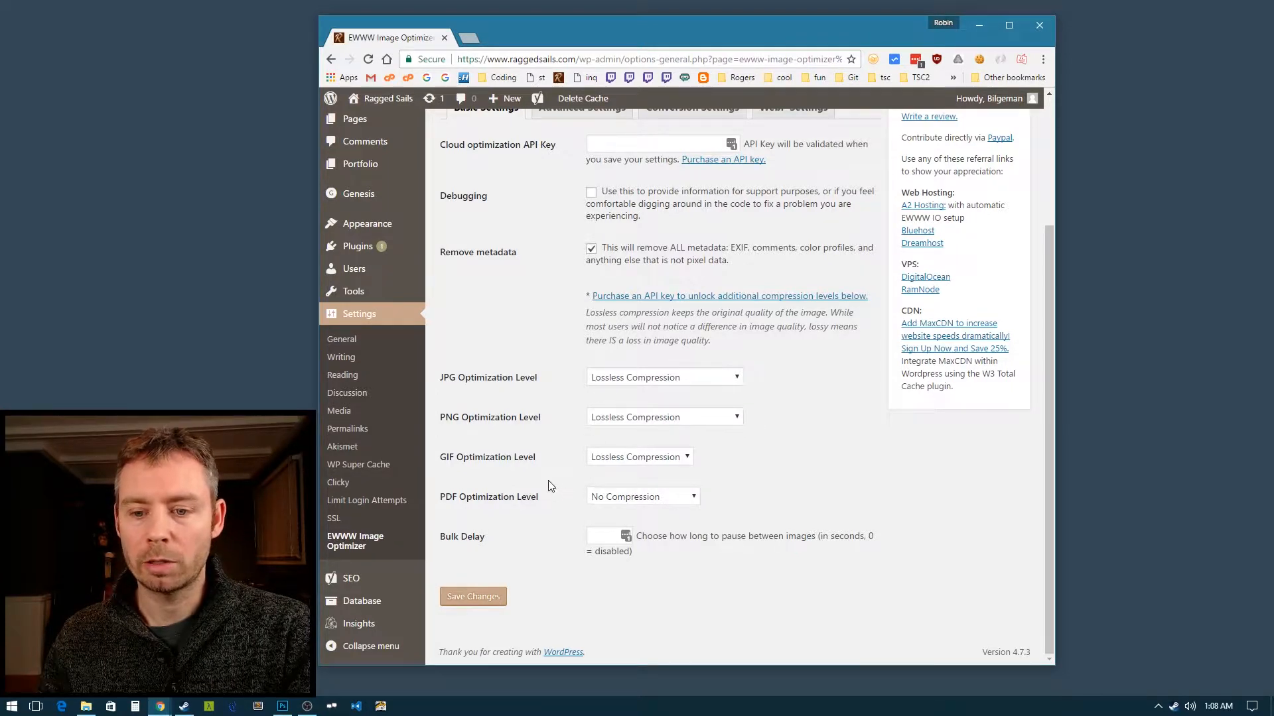
Step: Examine EWWW Image Optimizer's advanced settings, including the optipng and pngout optimization level options
{"action": "scroll", "coordinate": [763, 541], "scroll_direction": "up", "scroll_amount": 3}
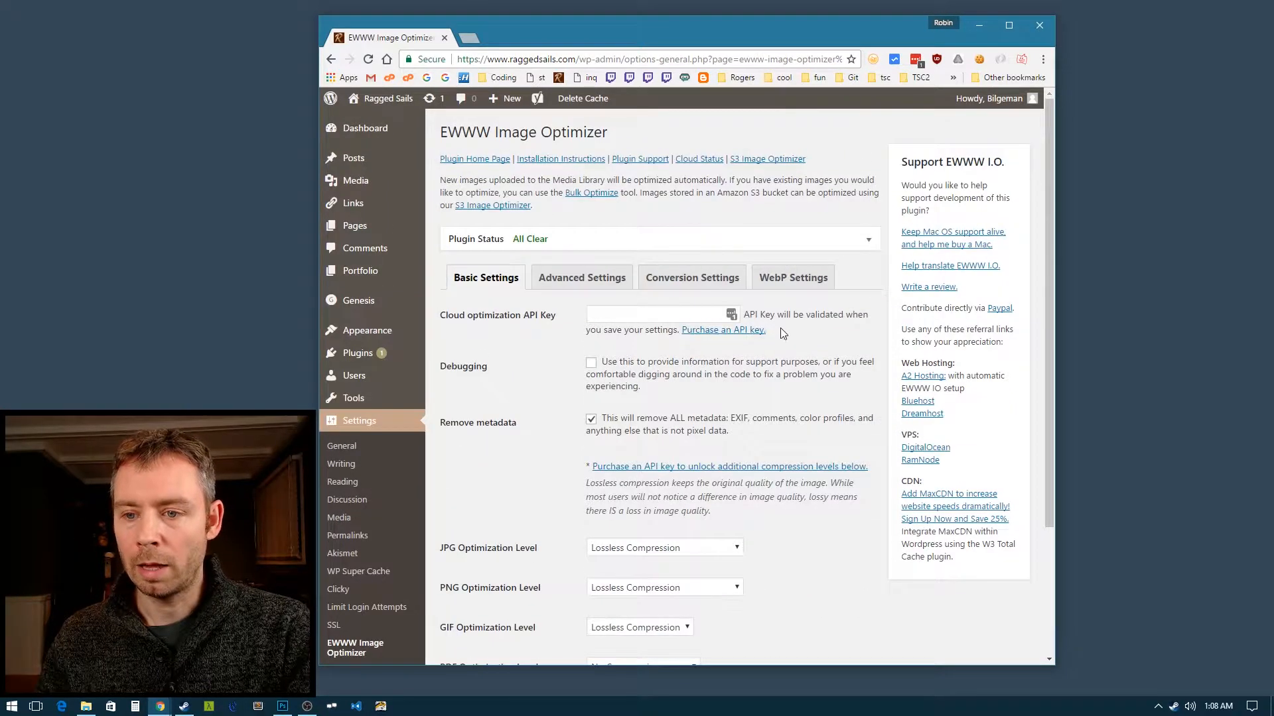
{"action": "left_click", "coordinate": [556, 284]}
{"action": "scroll", "coordinate": [630, 400], "scroll_direction": "down", "scroll_amount": 1}
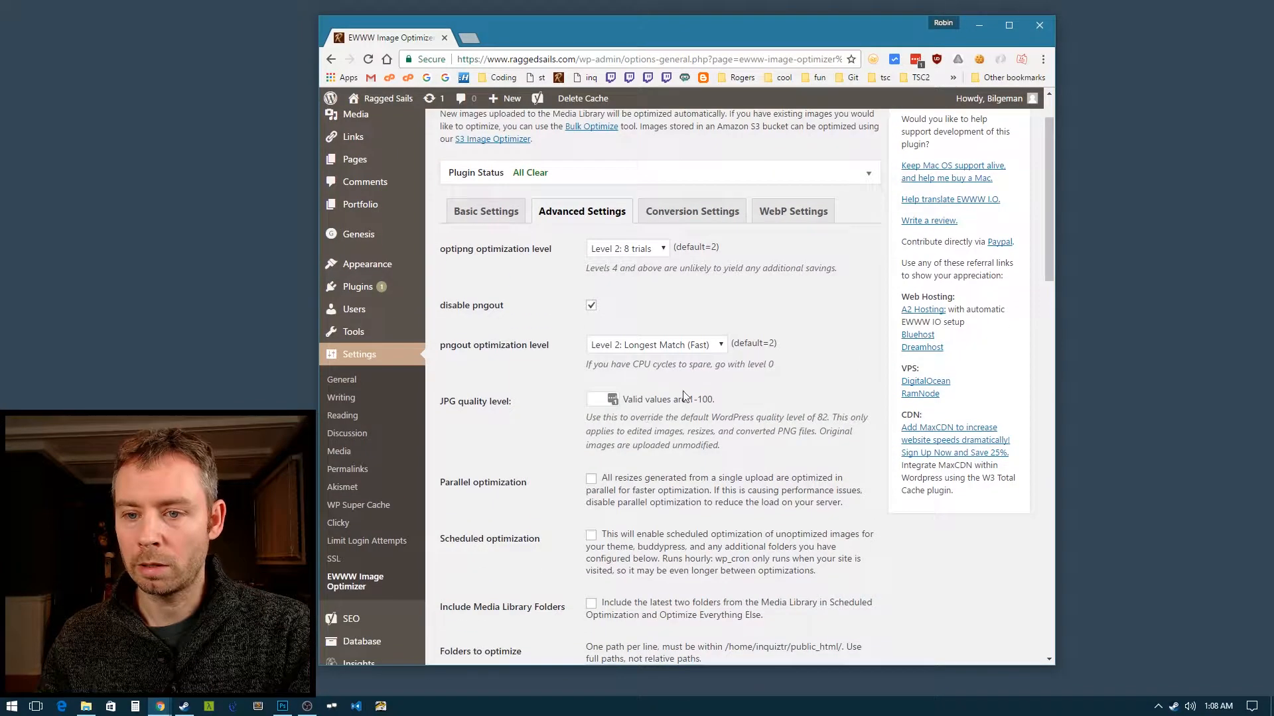
{"action": "left_click", "coordinate": [662, 250]}
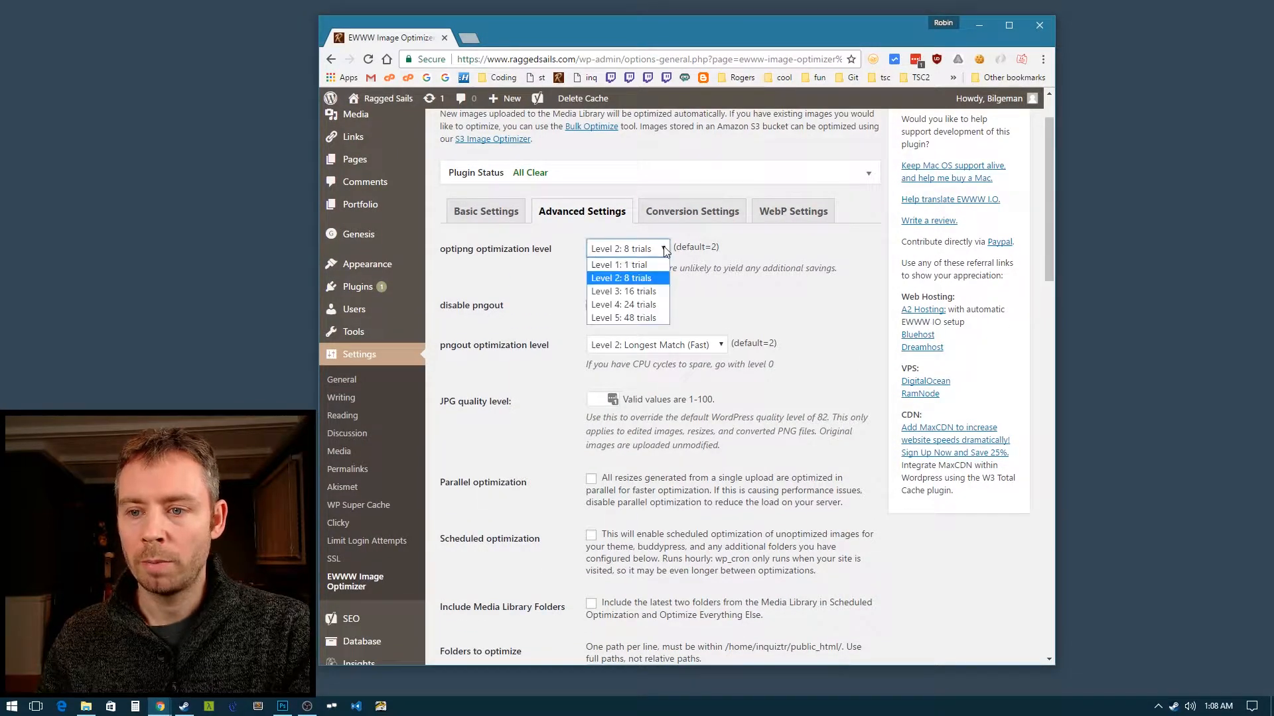
{"action": "left_click", "coordinate": [665, 251]}
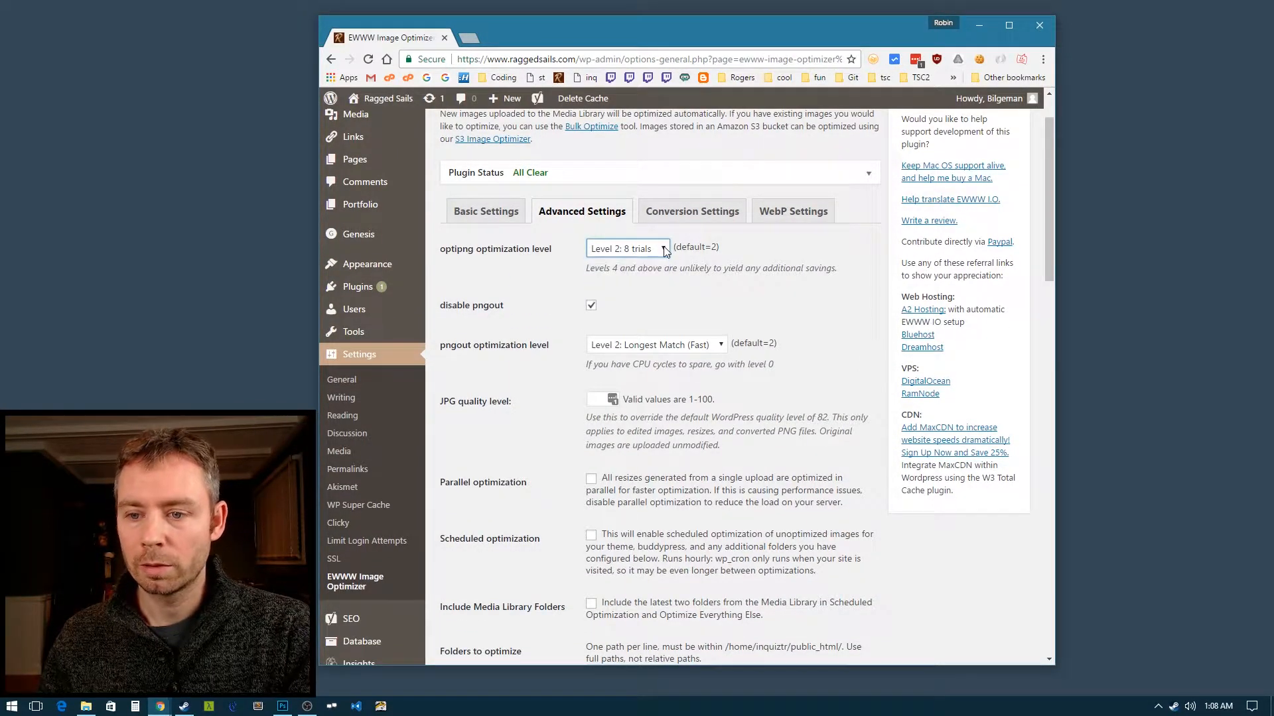
{"action": "left_click", "coordinate": [721, 350]}
{"action": "left_click", "coordinate": [672, 324]}
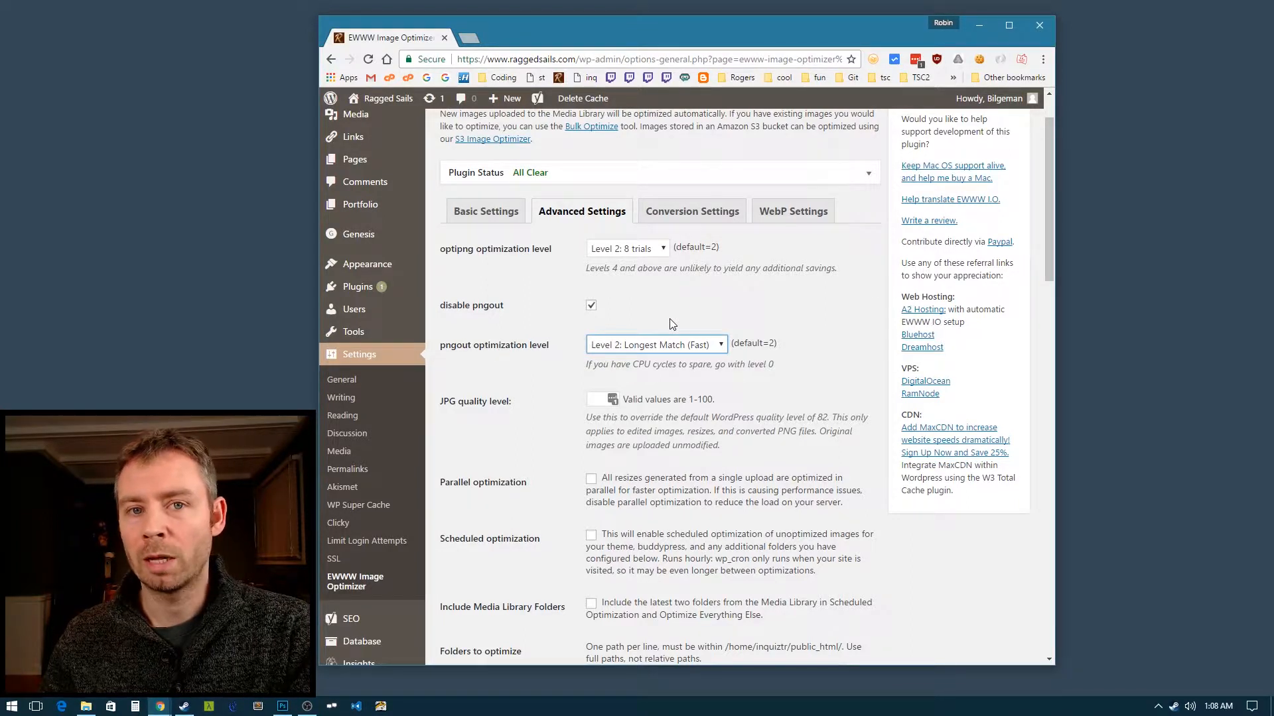
{"action": "left_click", "coordinate": [698, 434]}
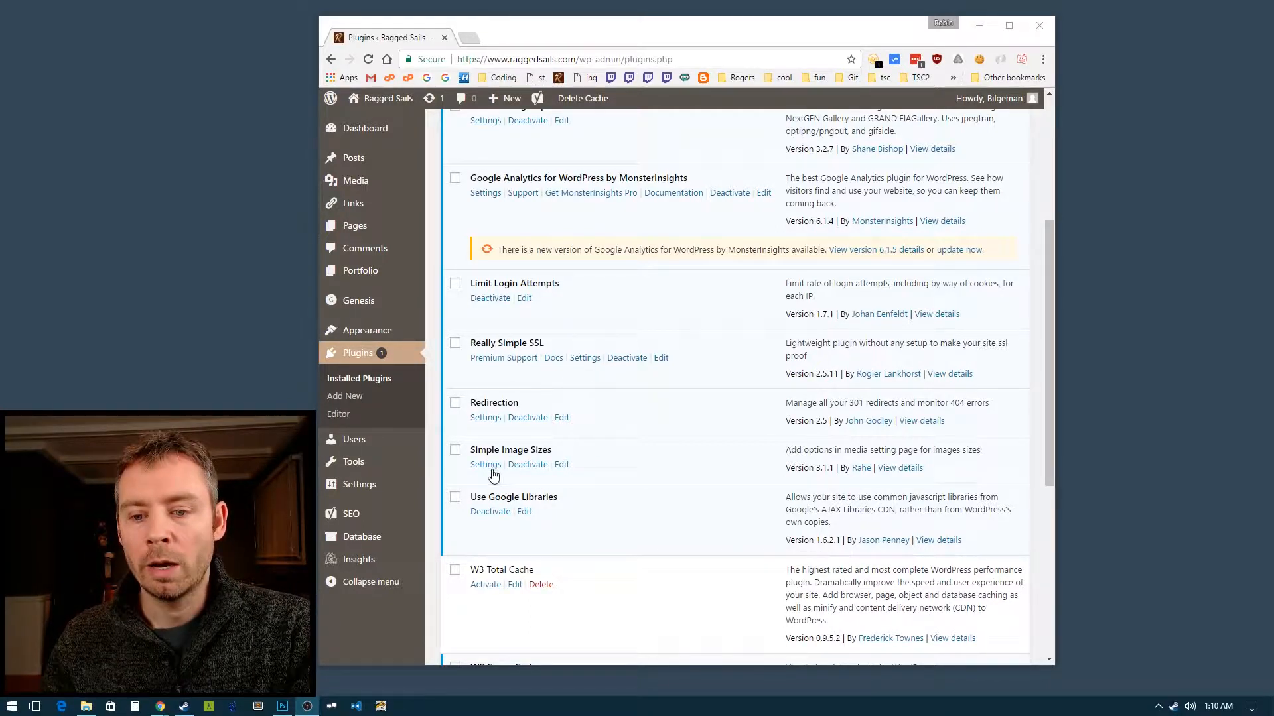
Step: Open the settings of the Simple Image Sizes plugin and review the defined media image sizes
{"action": "left_click_drag", "start_coordinate": [472, 455], "coordinate": [580, 442]}
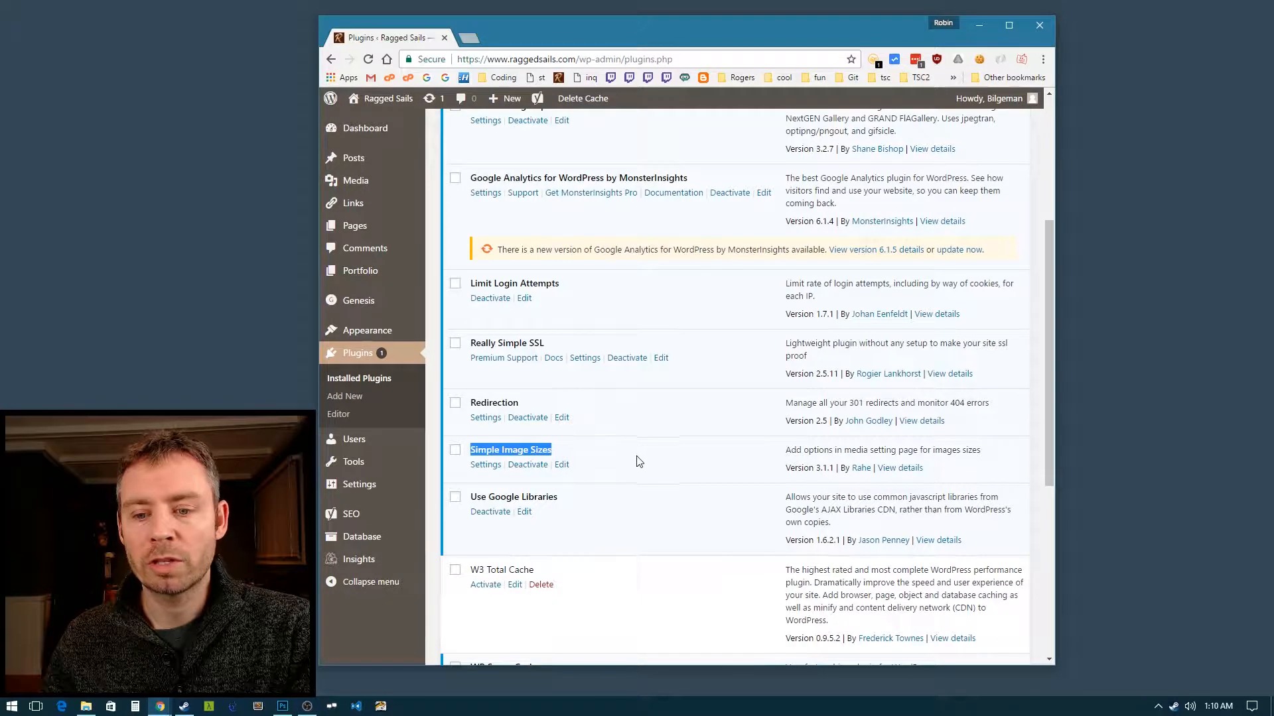
{"action": "left_click", "coordinate": [486, 468]}
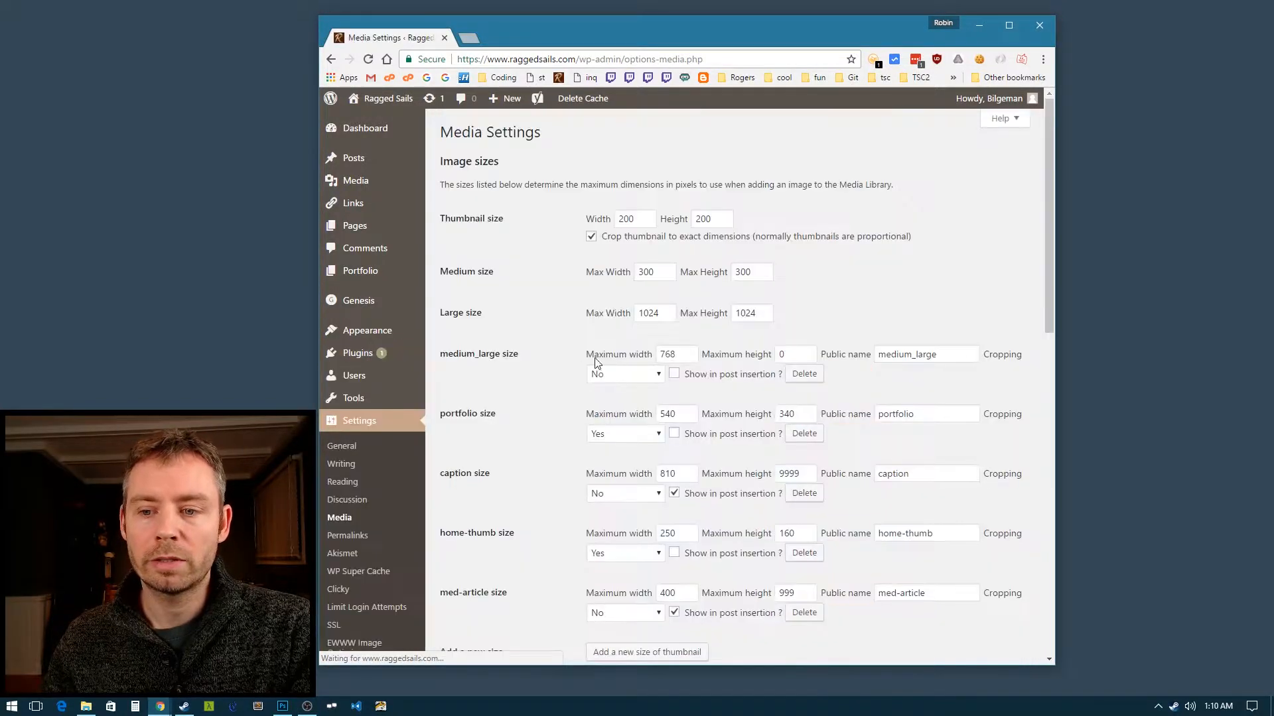
{"action": "scroll", "coordinate": [561, 257], "scroll_direction": "down", "scroll_amount": 1}
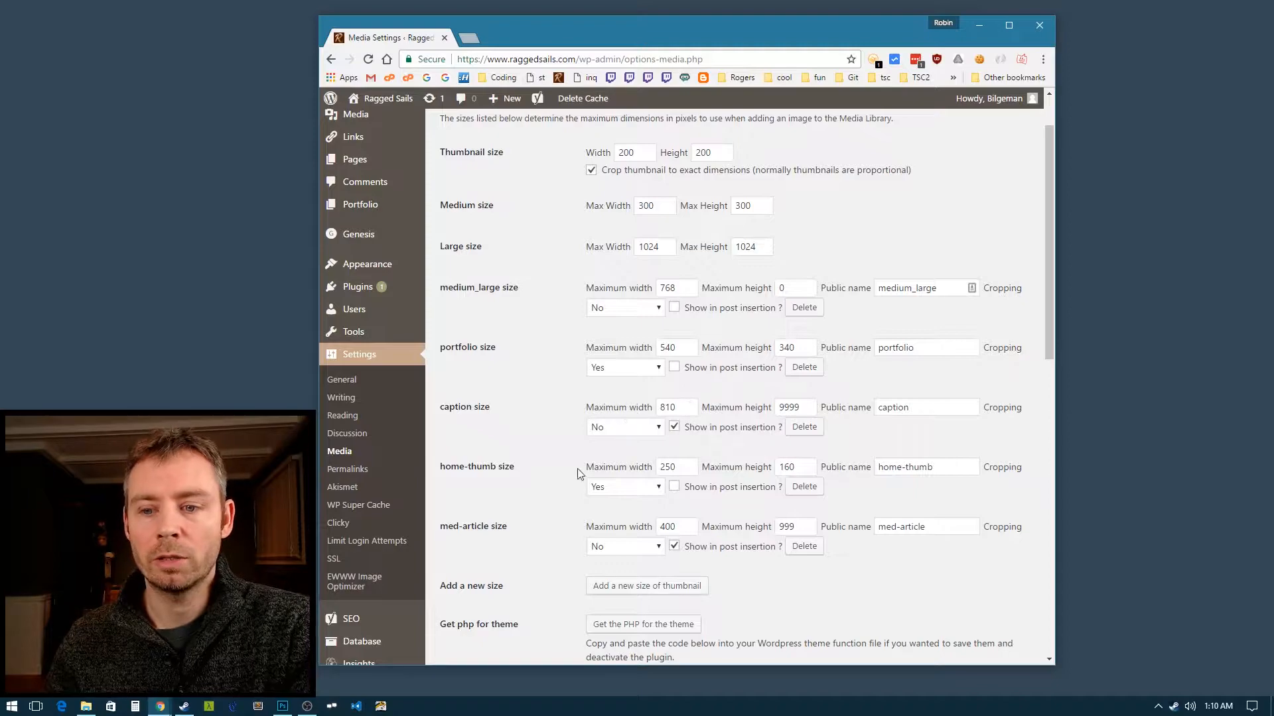
{"action": "scroll", "coordinate": [557, 531], "scroll_direction": "down", "scroll_amount": 2}
{"action": "scroll", "coordinate": [538, 472], "scroll_direction": "down", "scroll_amount": 2}
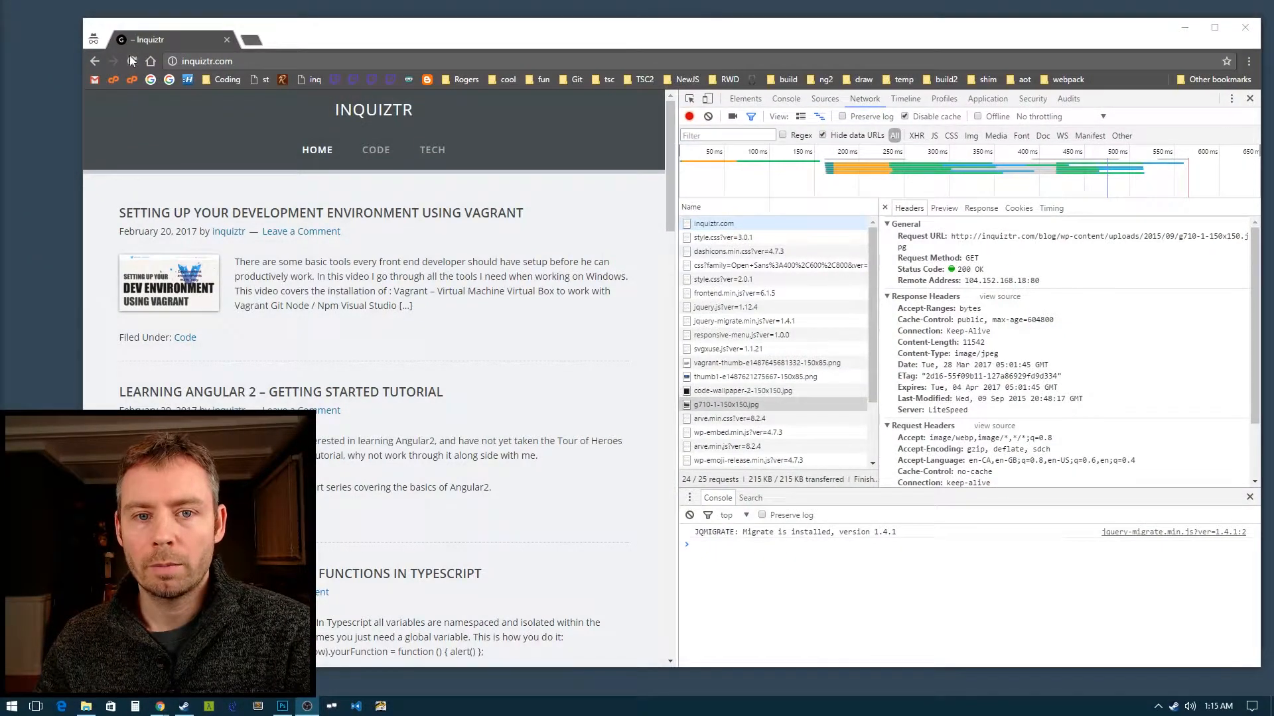
Step: Reload inquiztr.com and inspect the request headers of the style.css, dashicons, jquery.js and jquery-migrate files
{"action": "left_click", "coordinate": [132, 61]}
{"action": "scroll", "coordinate": [800, 288], "scroll_direction": "up", "scroll_amount": 3}
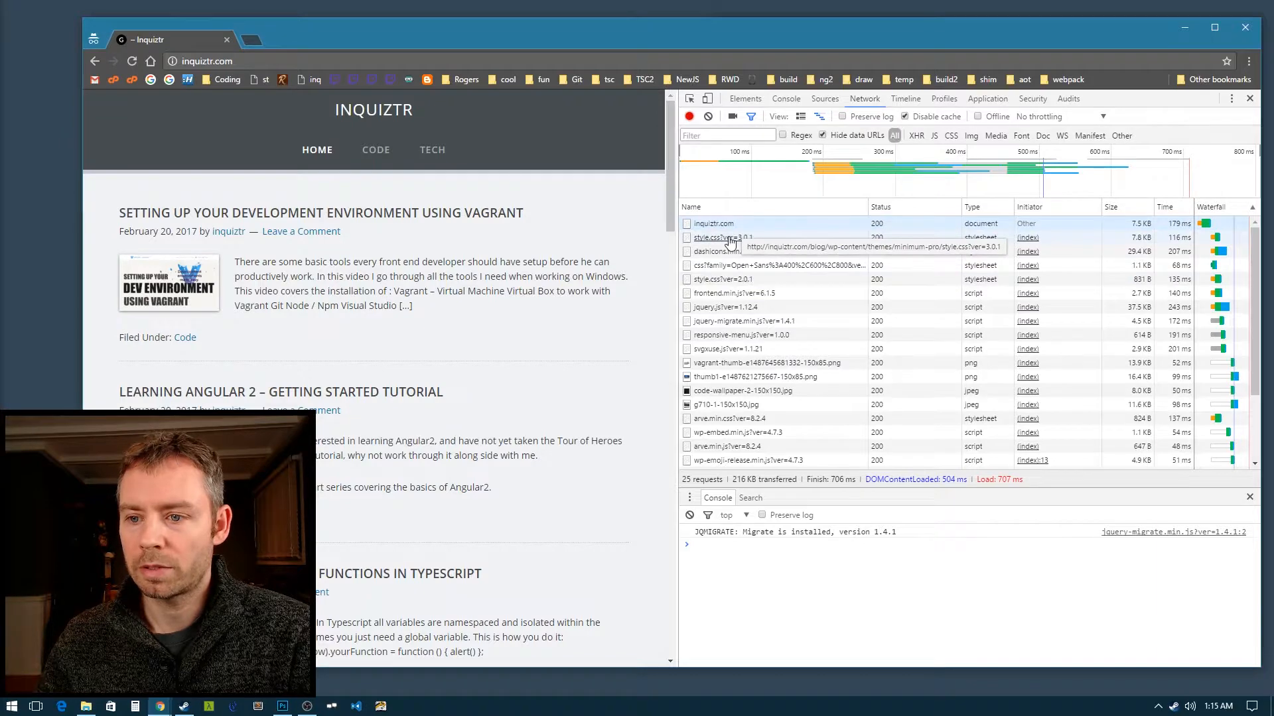
{"action": "left_click", "coordinate": [730, 239]}
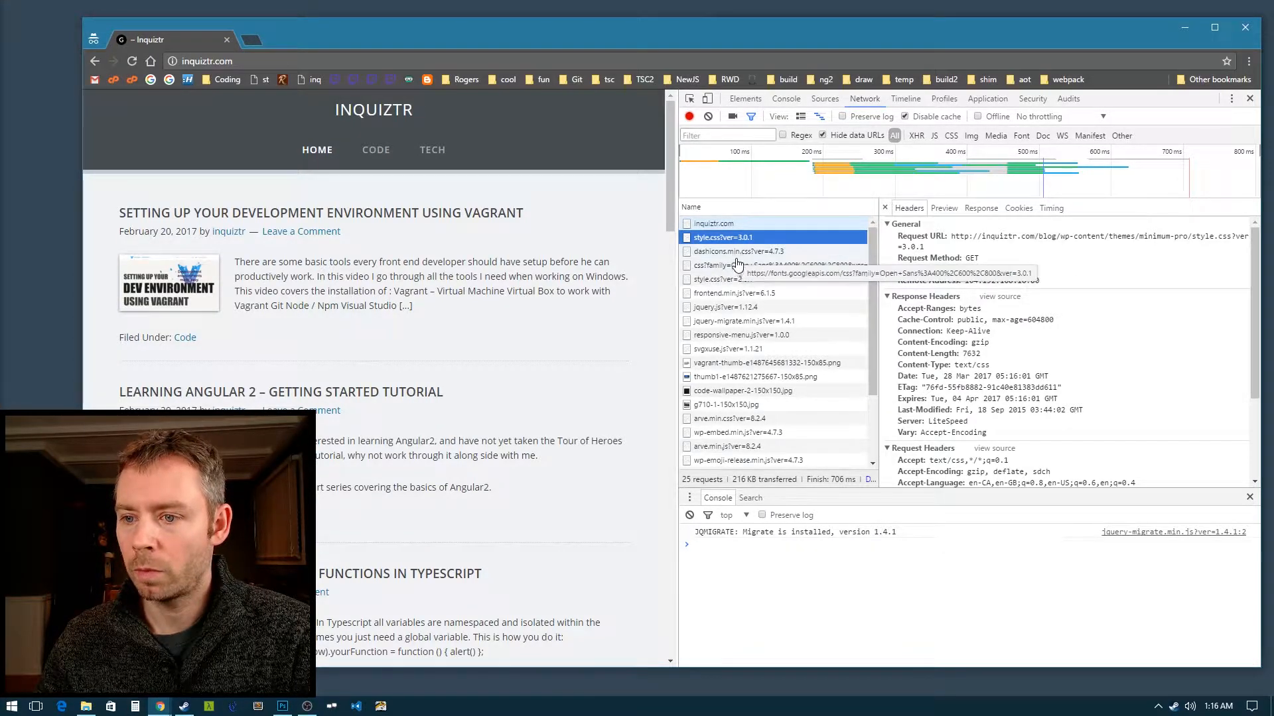
{"action": "left_click", "coordinate": [738, 253]}
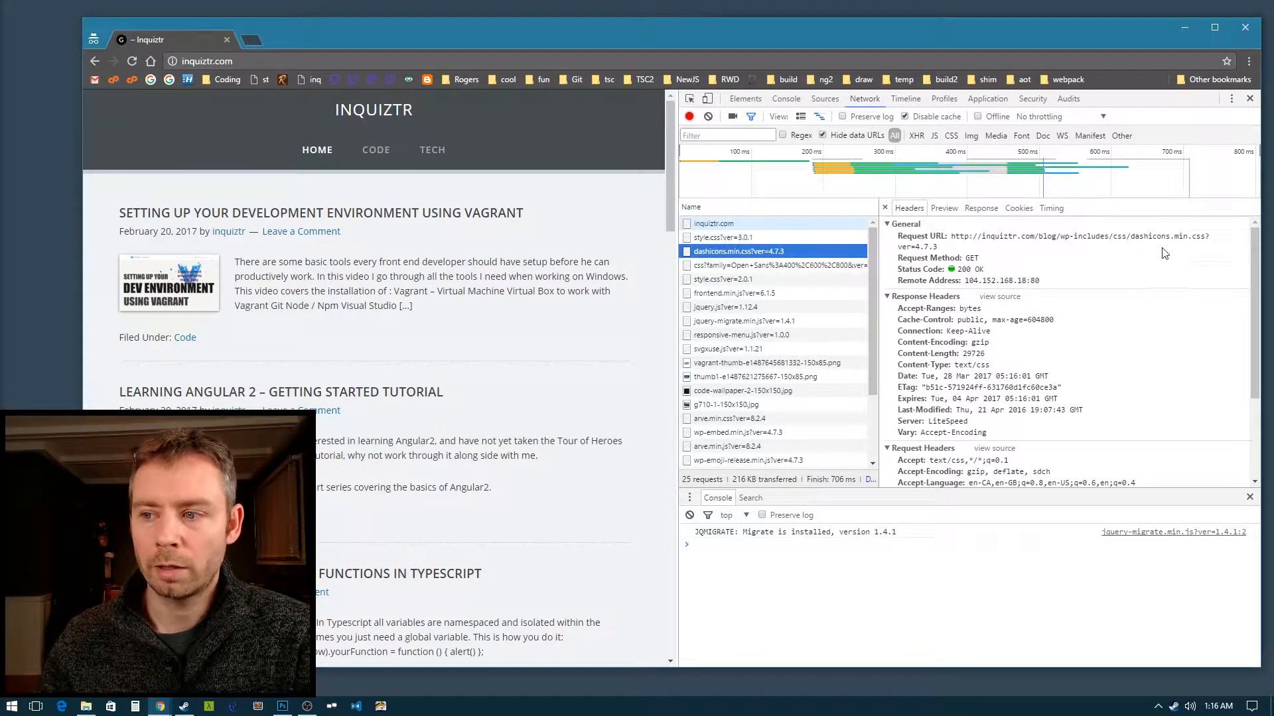
{"action": "left_click", "coordinate": [739, 280]}
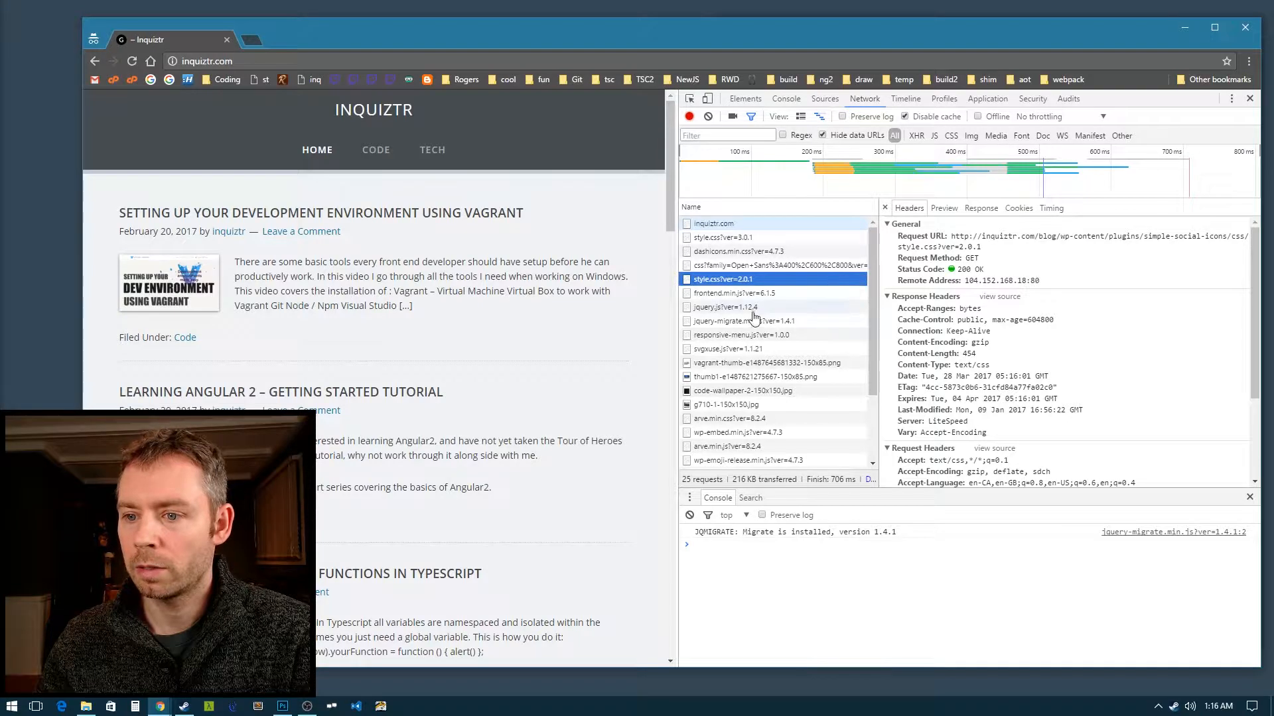
{"action": "left_click", "coordinate": [724, 308]}
{"action": "left_click", "coordinate": [726, 321]}
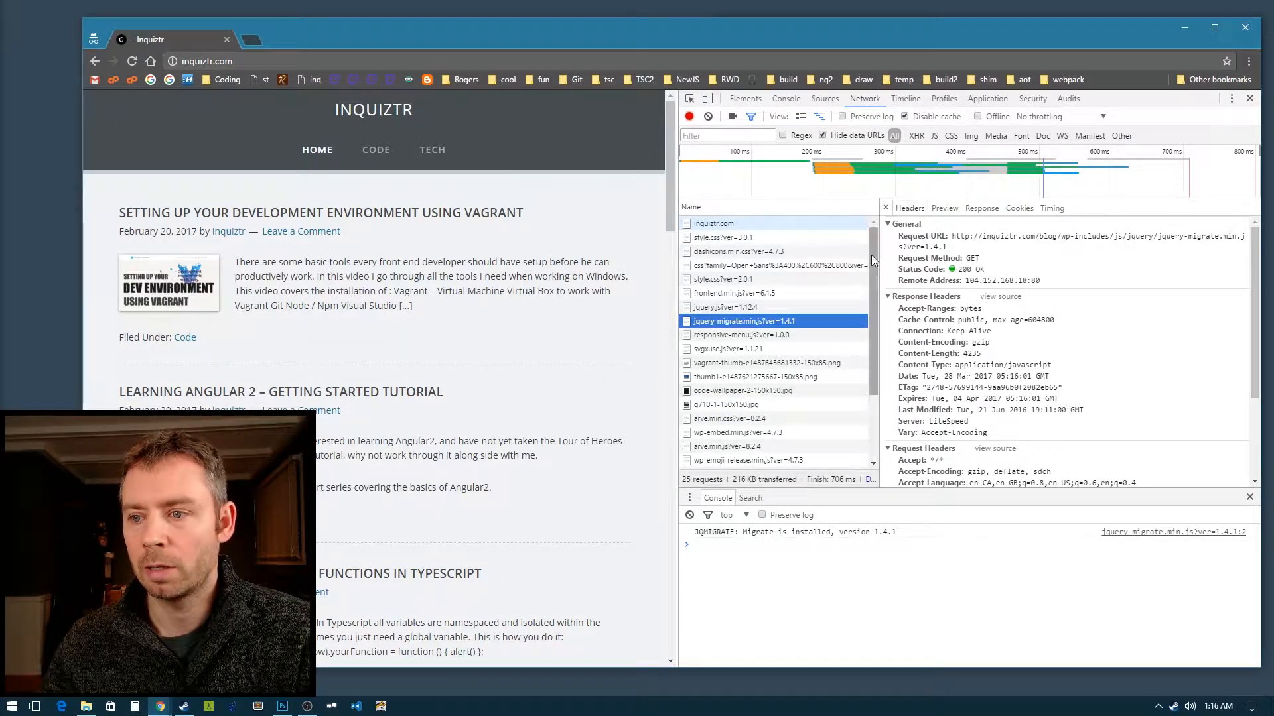
{"action": "left_click", "coordinate": [885, 208]}
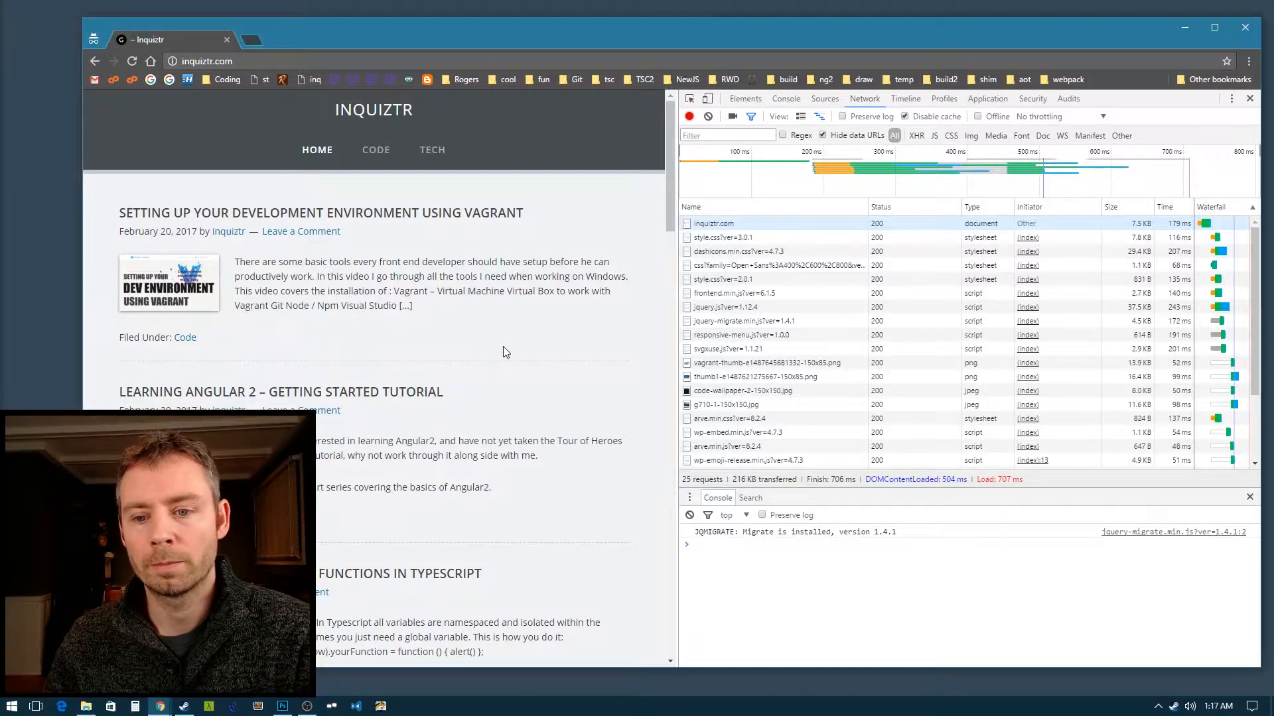
{"action": "scroll", "coordinate": [505, 354], "scroll_direction": "down", "scroll_amount": 1}
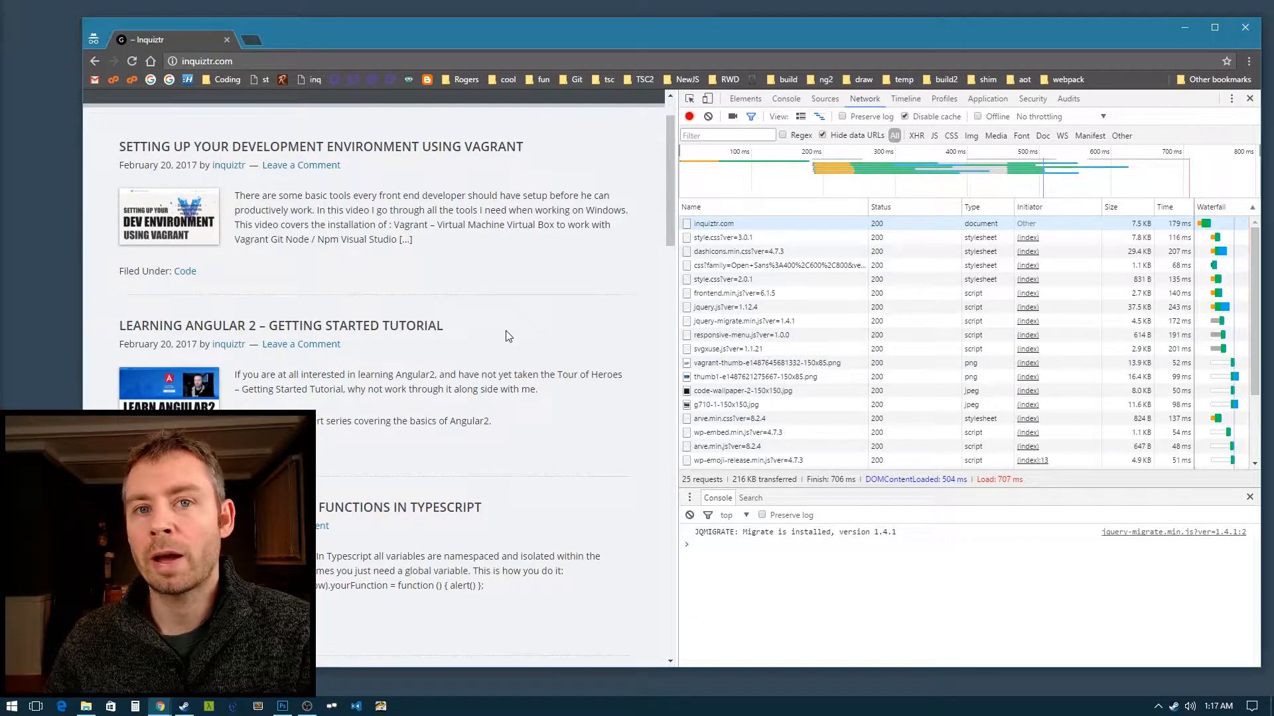
{"action": "scroll", "coordinate": [510, 334], "scroll_direction": "up", "scroll_amount": 1}
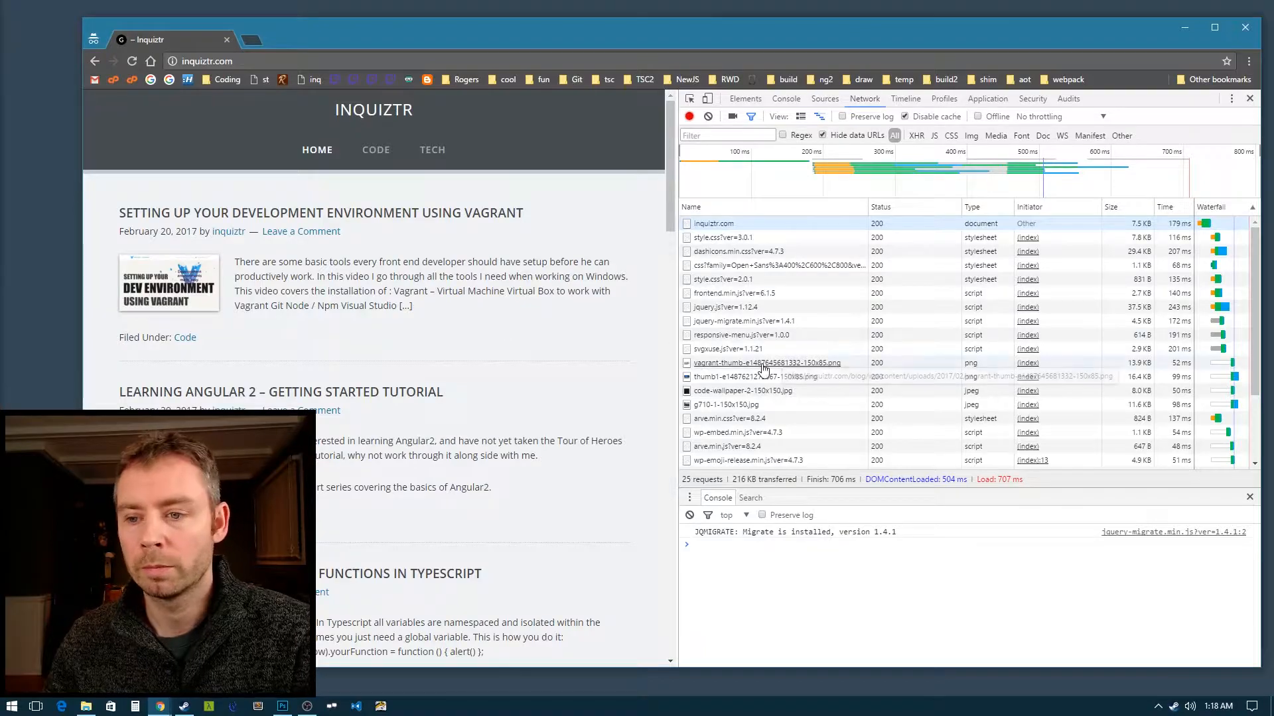
{"action": "scroll", "coordinate": [756, 365], "scroll_direction": "down", "scroll_amount": 2}
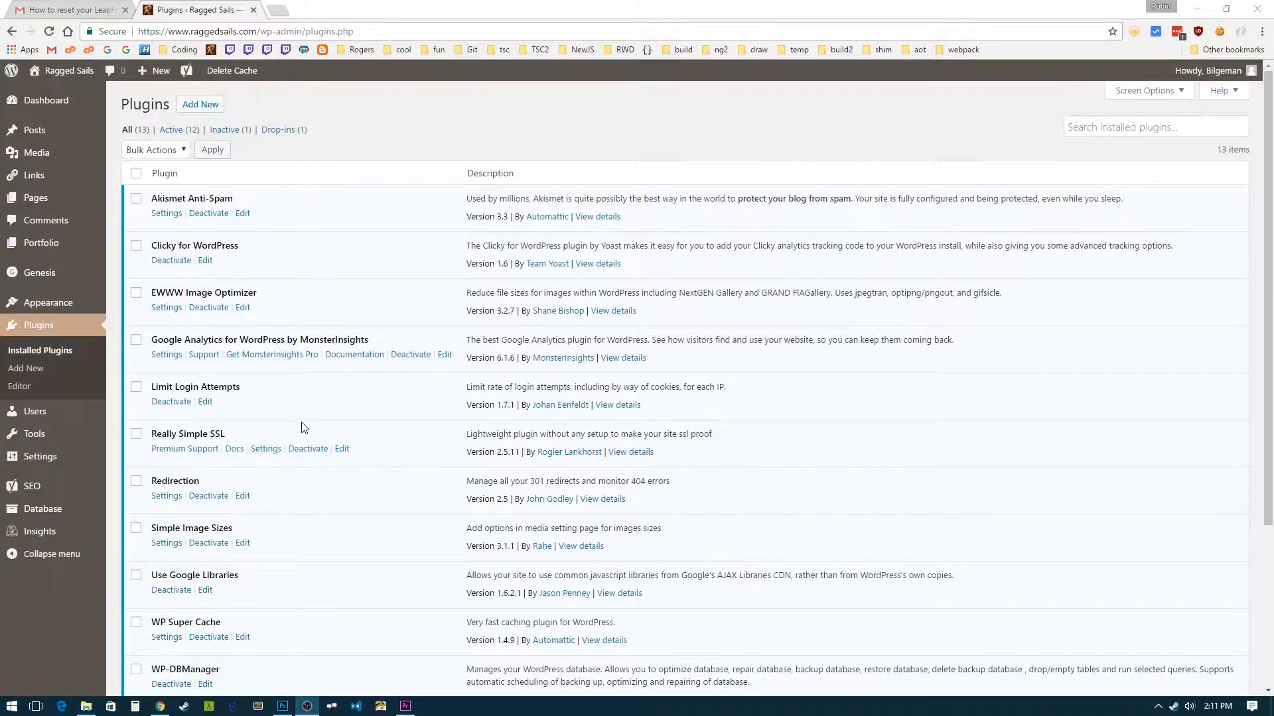
Step: Look through the list of installed plugins on the Ragged Sails site
{"action": "scroll", "coordinate": [302, 427], "scroll_direction": "down", "scroll_amount": 3}
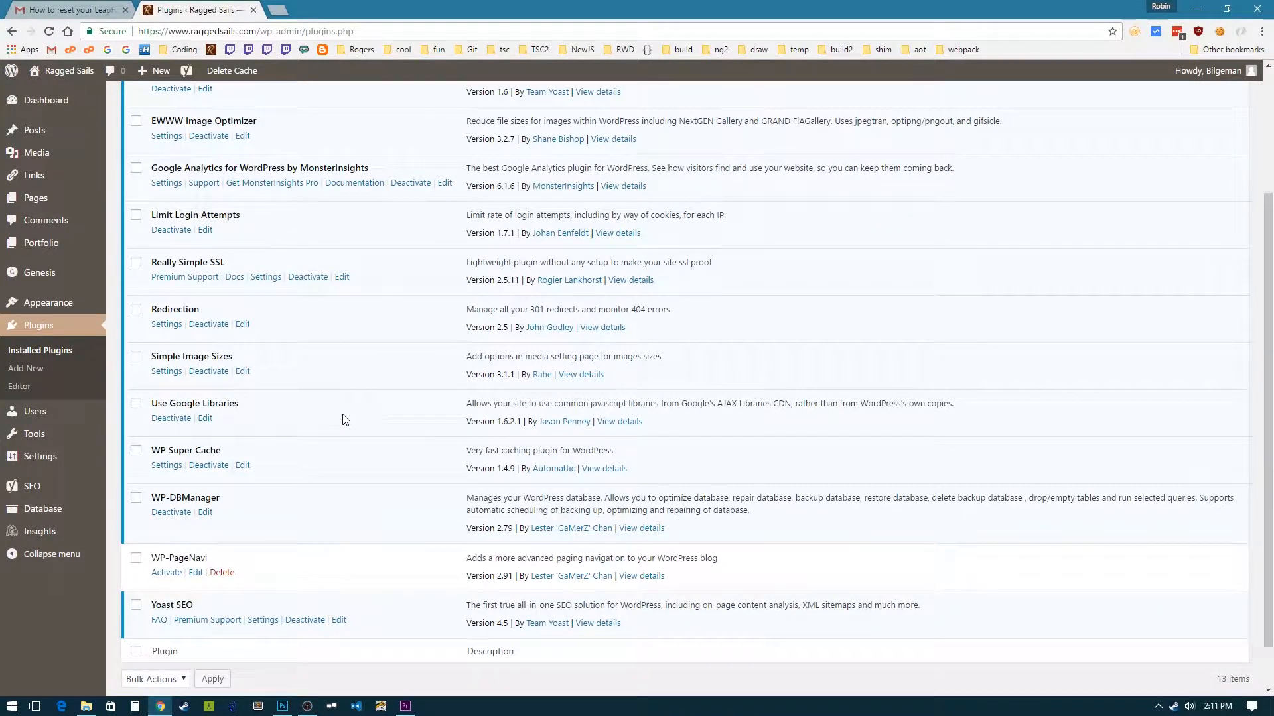
{"action": "scroll", "coordinate": [343, 420], "scroll_direction": "up", "scroll_amount": 2}
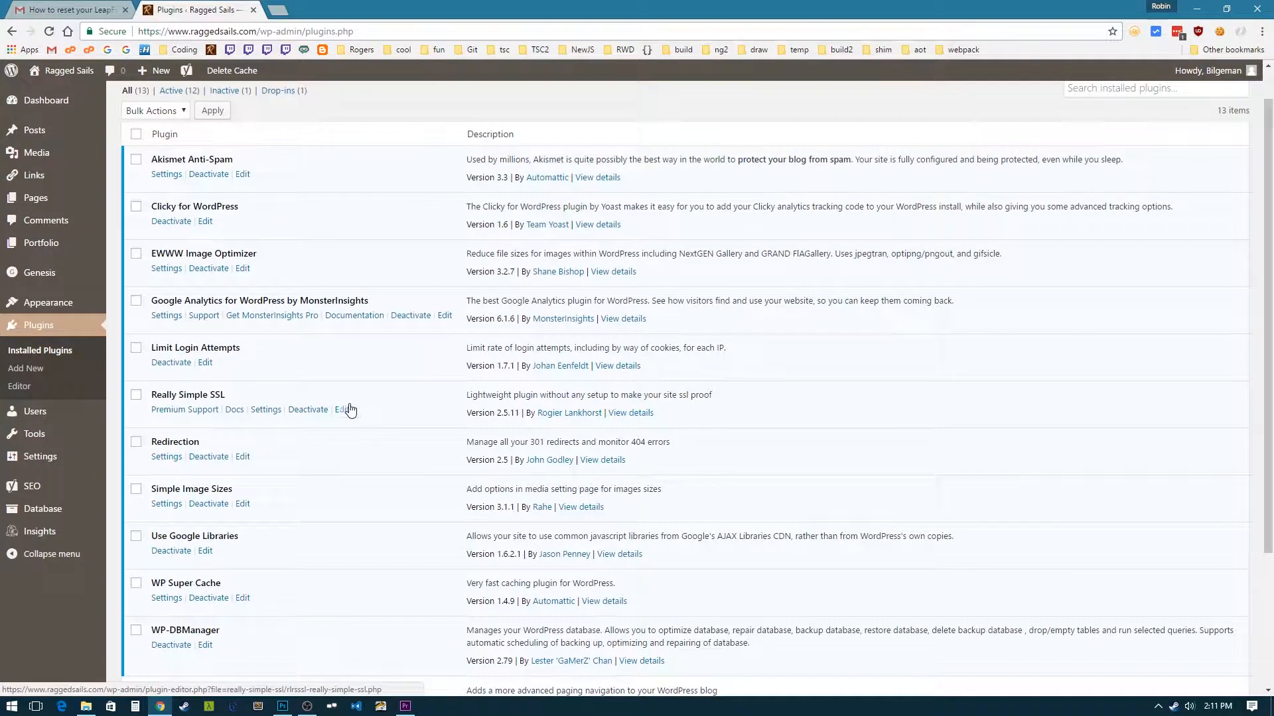